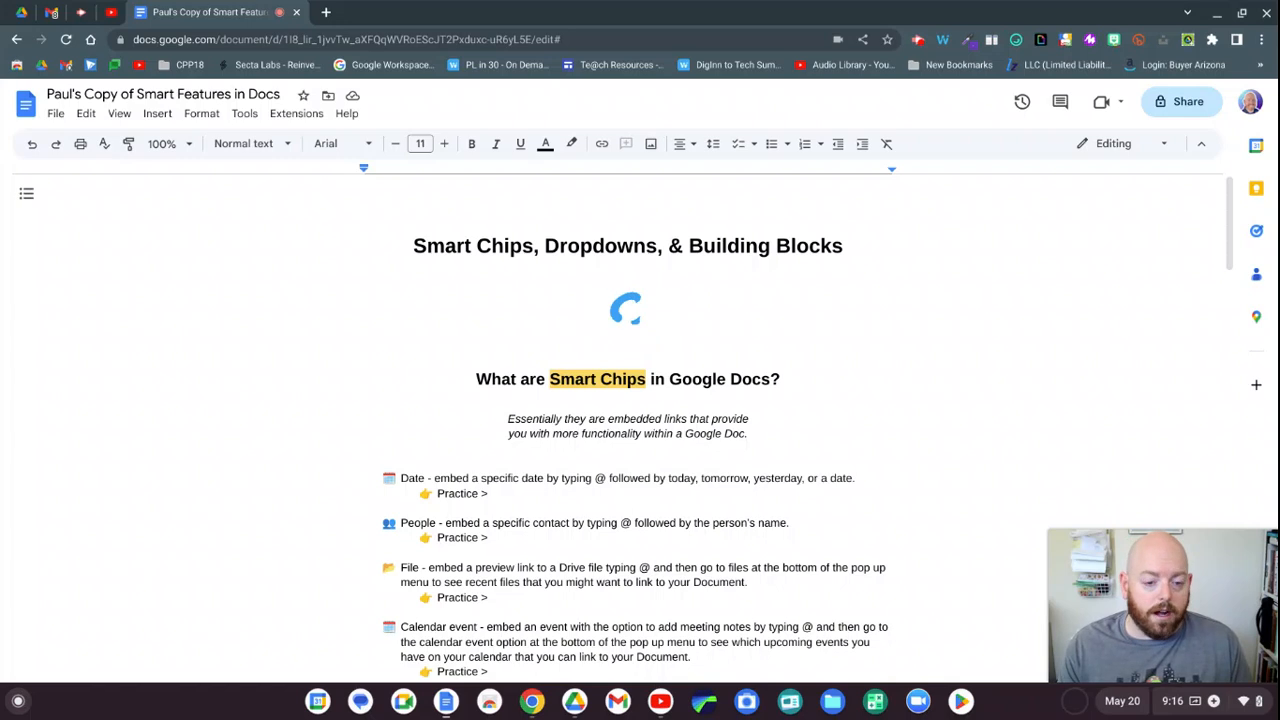
{"action": "left_click", "coordinate": [158, 116]}
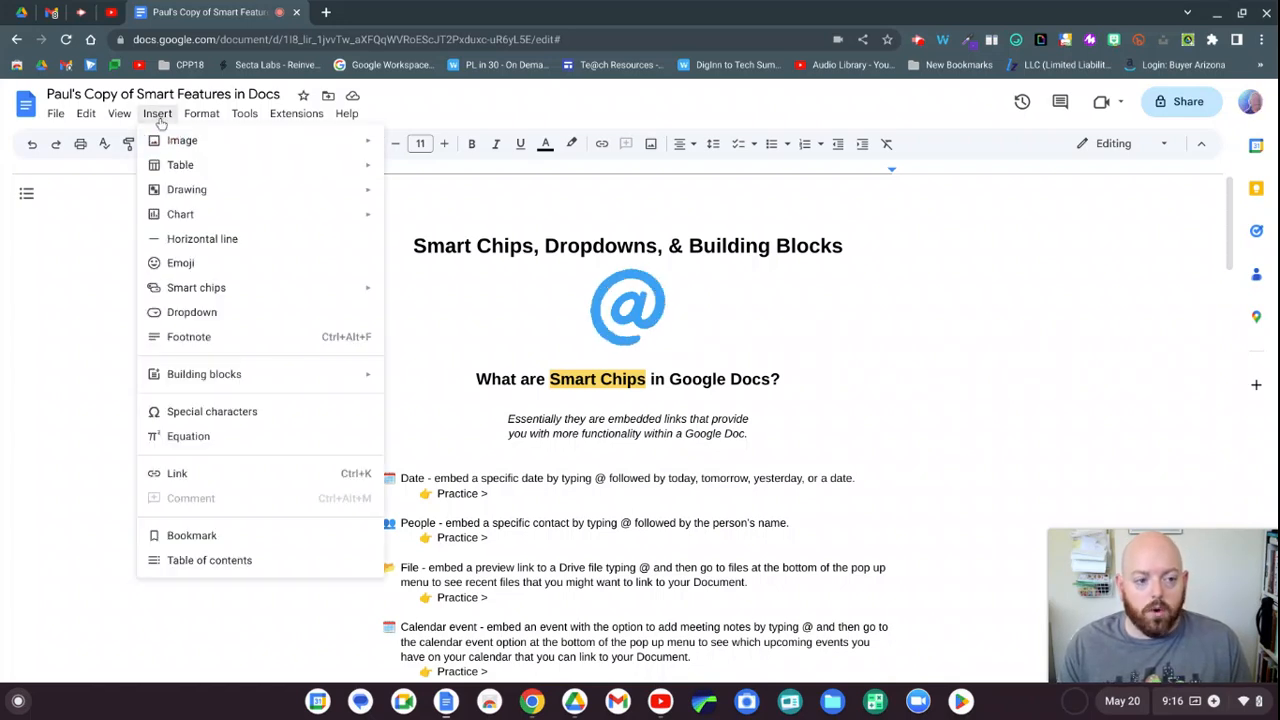
{"action": "left_click", "coordinate": [161, 117]}
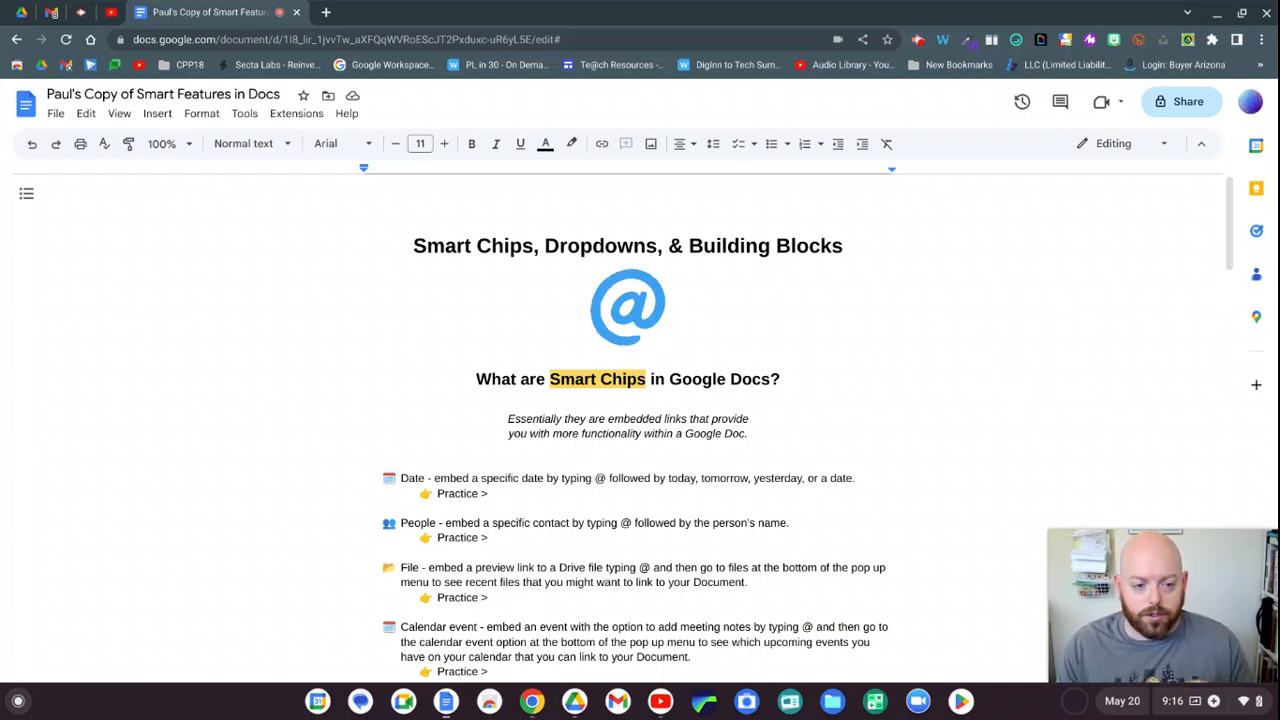
Step: Insert a smart chip for today's date on the practice line under Date
{"action": "scroll", "coordinate": [466, 450], "scroll_direction": "down", "scroll_amount": 1}
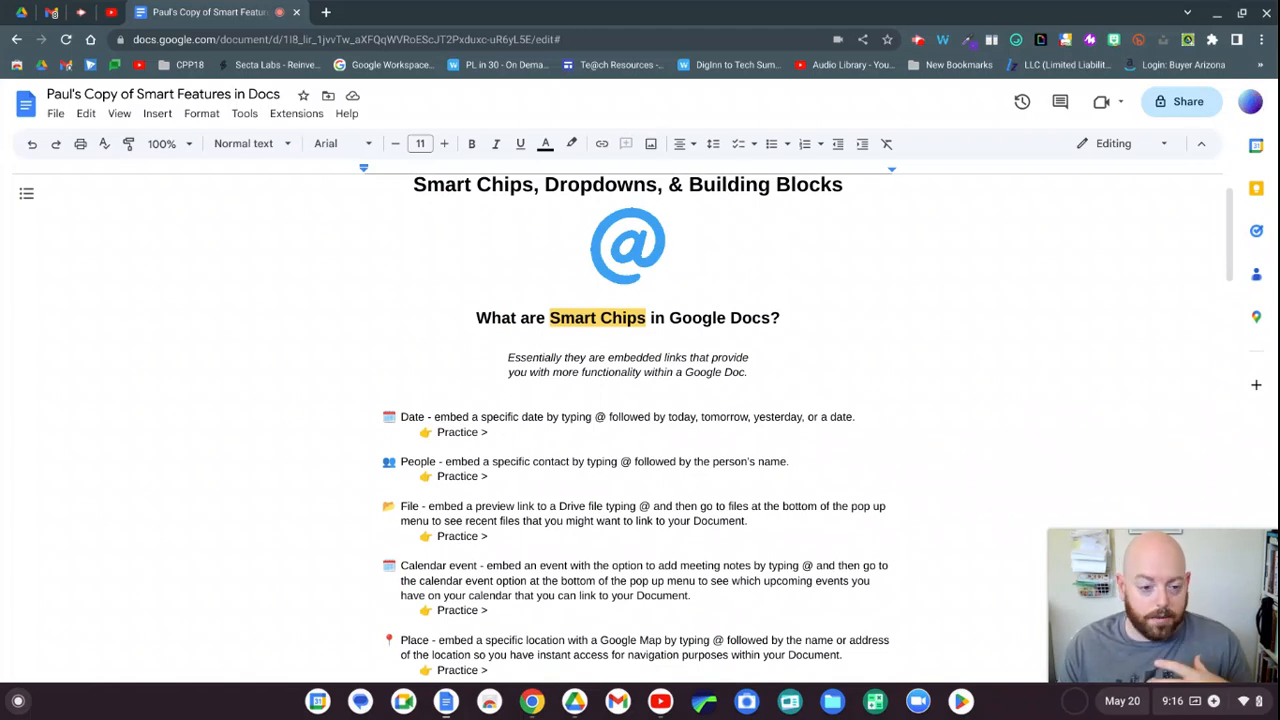
{"action": "left_click", "coordinate": [501, 432]}
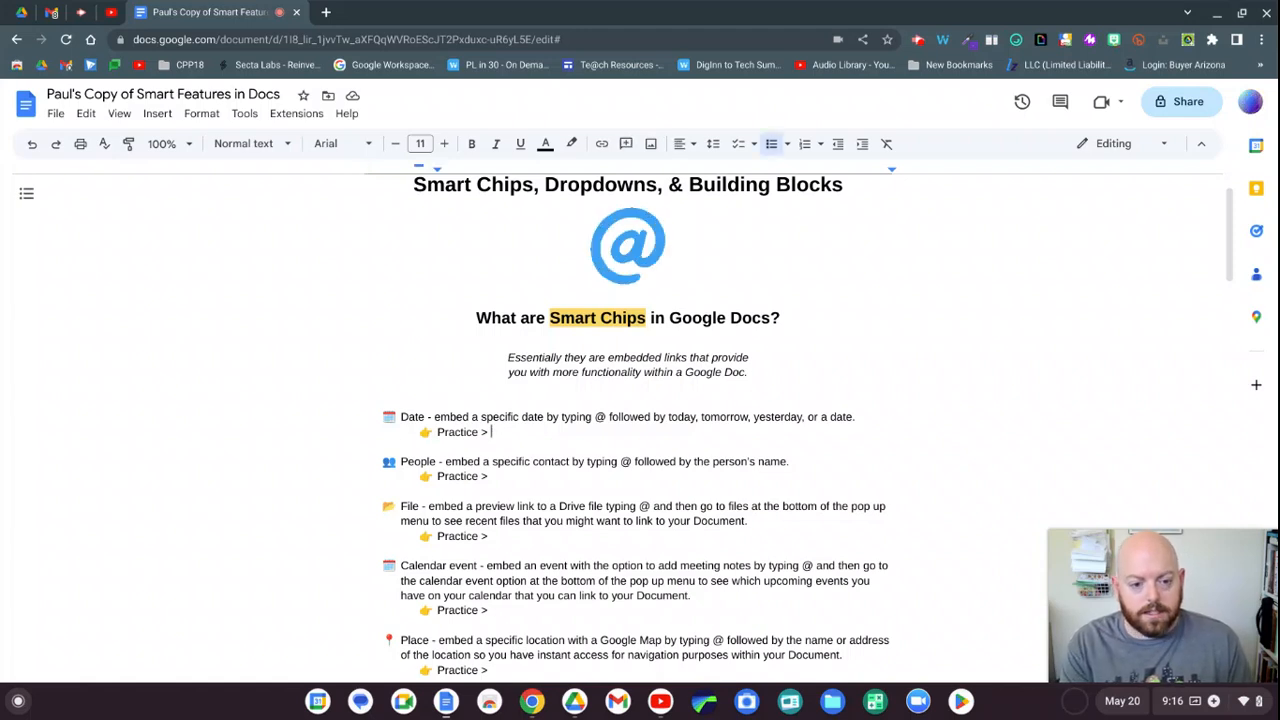
{"action": "type", "text": "@"}
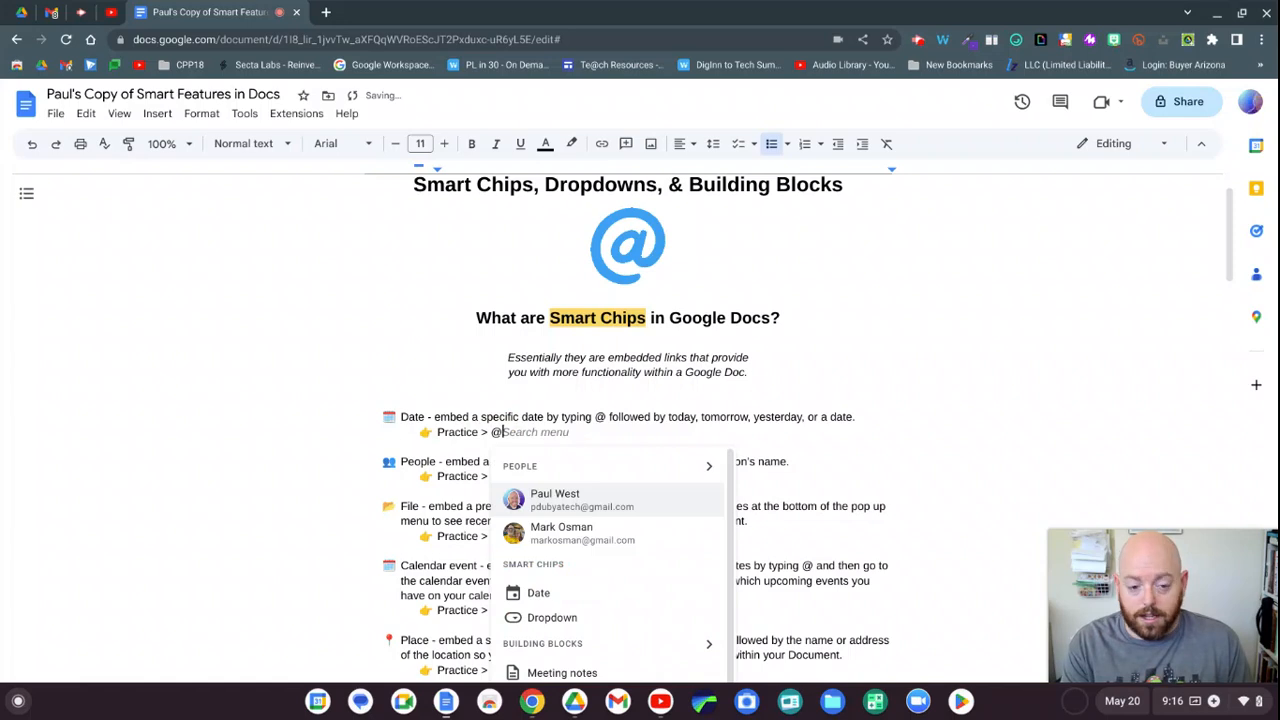
{"action": "type", "text": "today"}
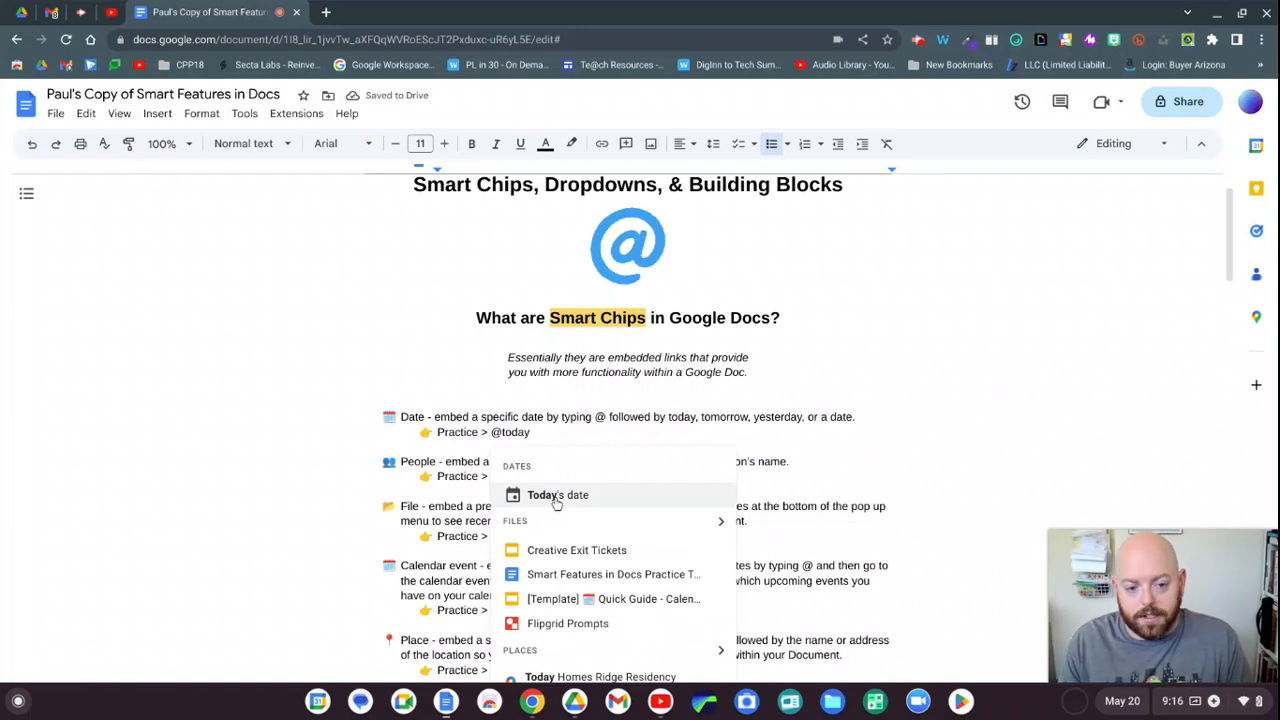
{"action": "left_click", "coordinate": [557, 495]}
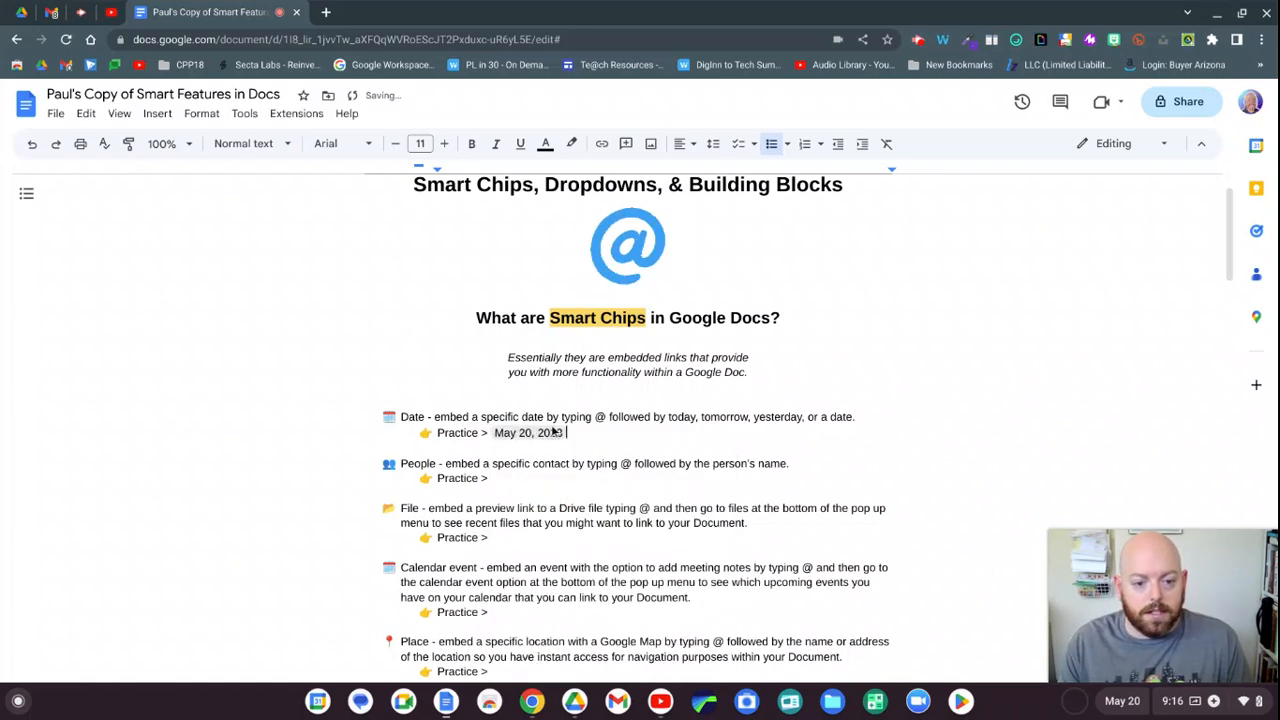
{"action": "mouse_move", "coordinate": [558, 433]}
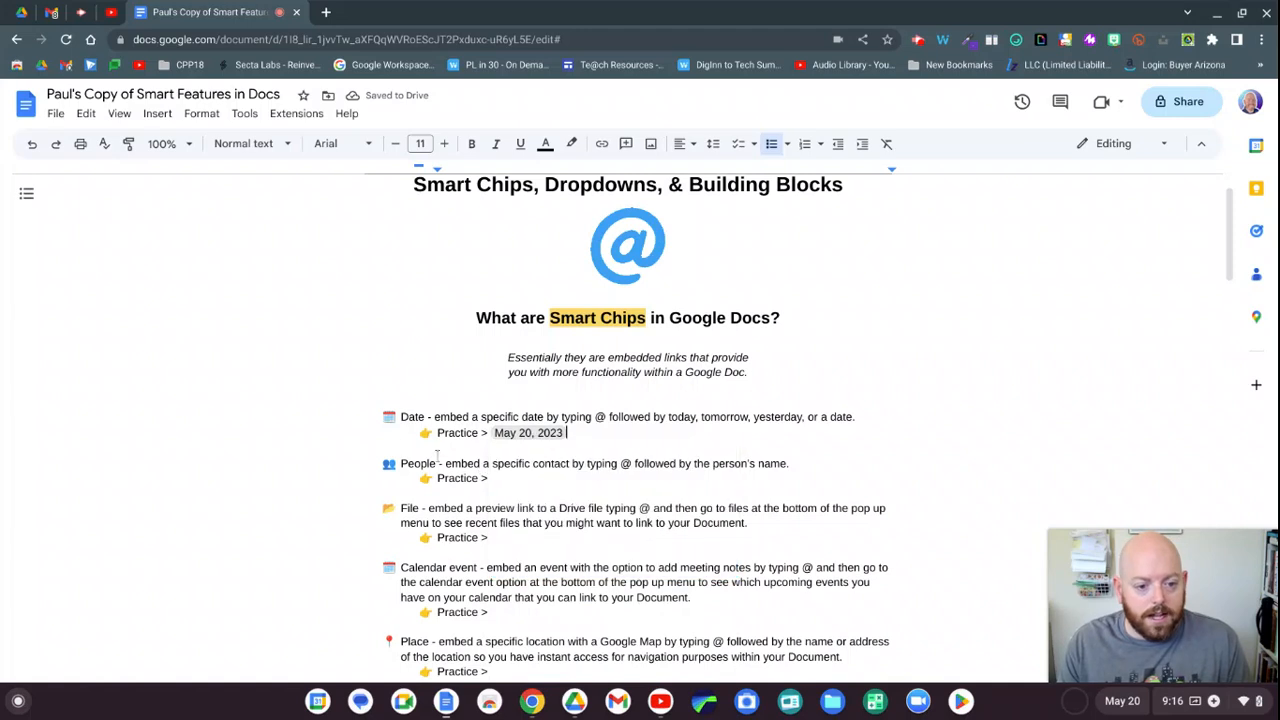
{"action": "mouse_move", "coordinate": [515, 436]}
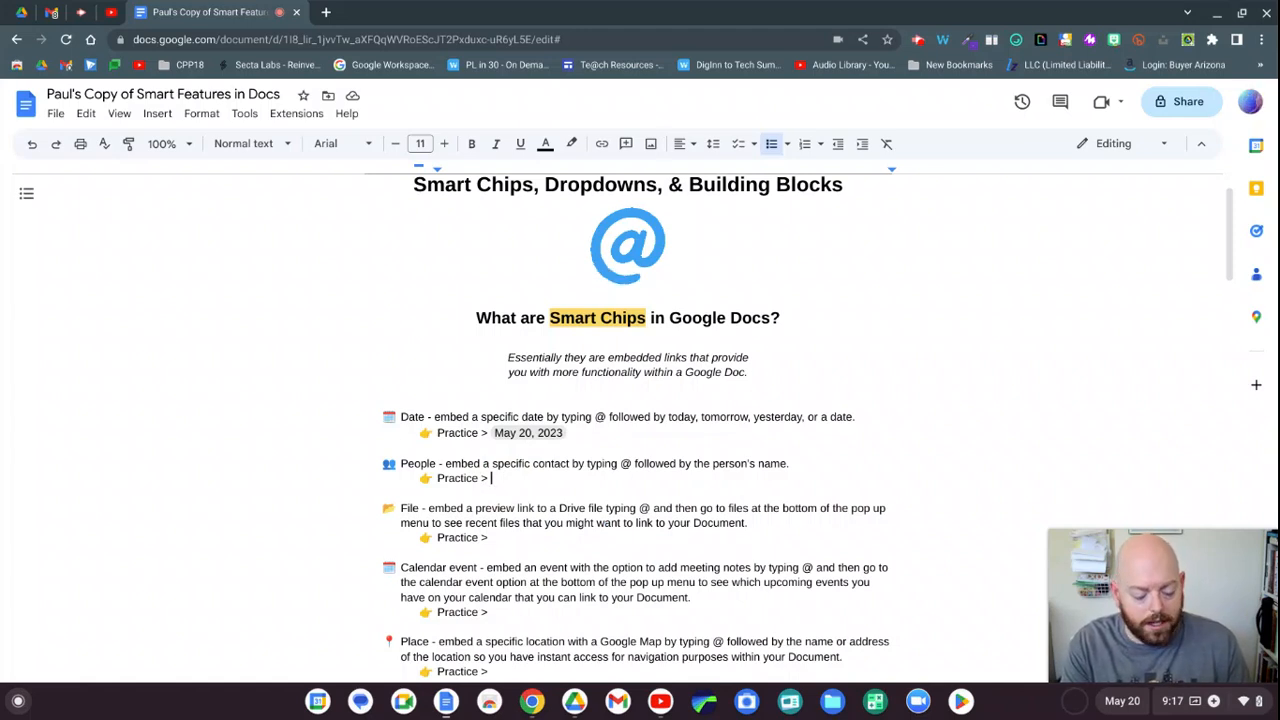
Step: Insert a people chip for the contact on the practice line under People and preview the contact card
{"action": "type", "text": "@mark"}
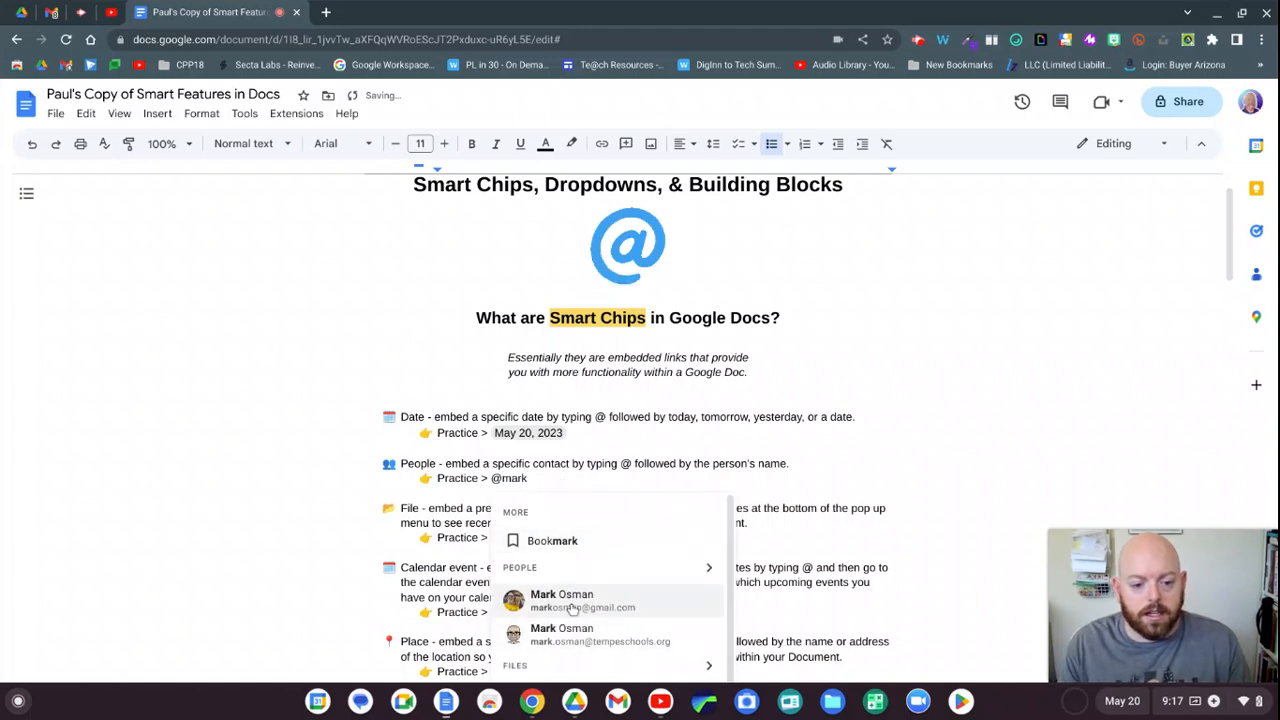
{"action": "left_click", "coordinate": [574, 602]}
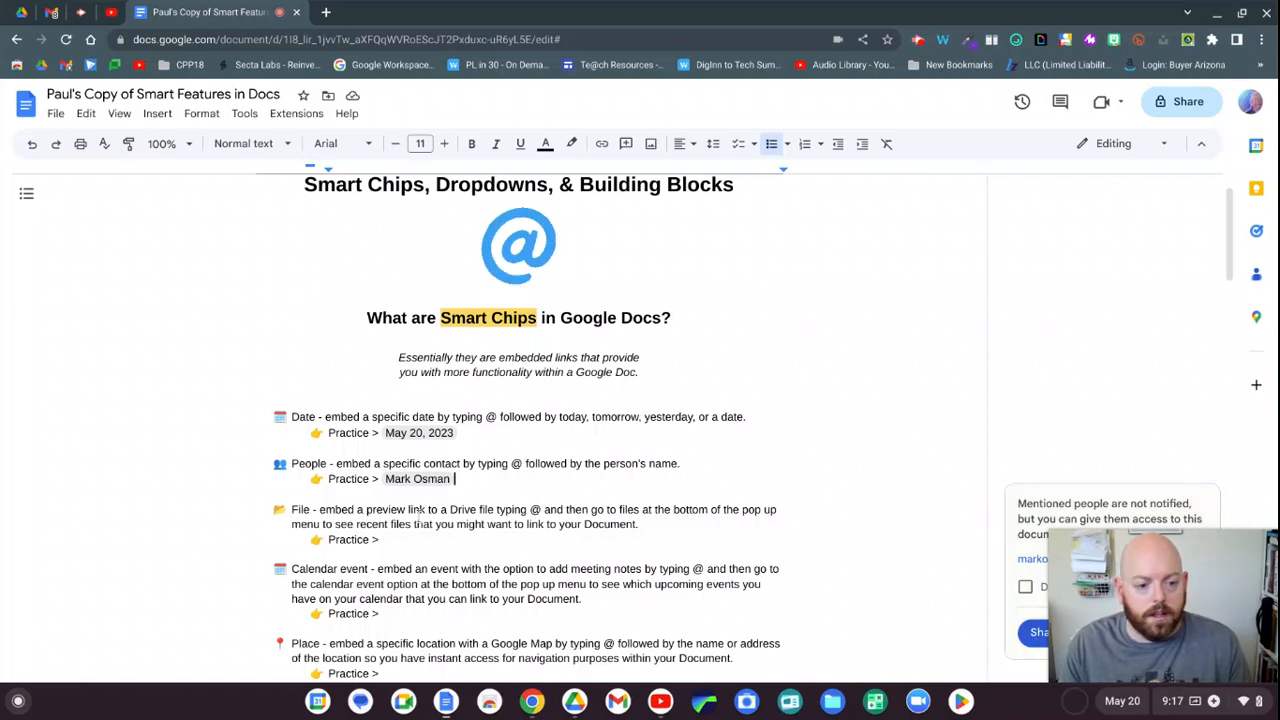
{"action": "left_click", "coordinate": [403, 484]}
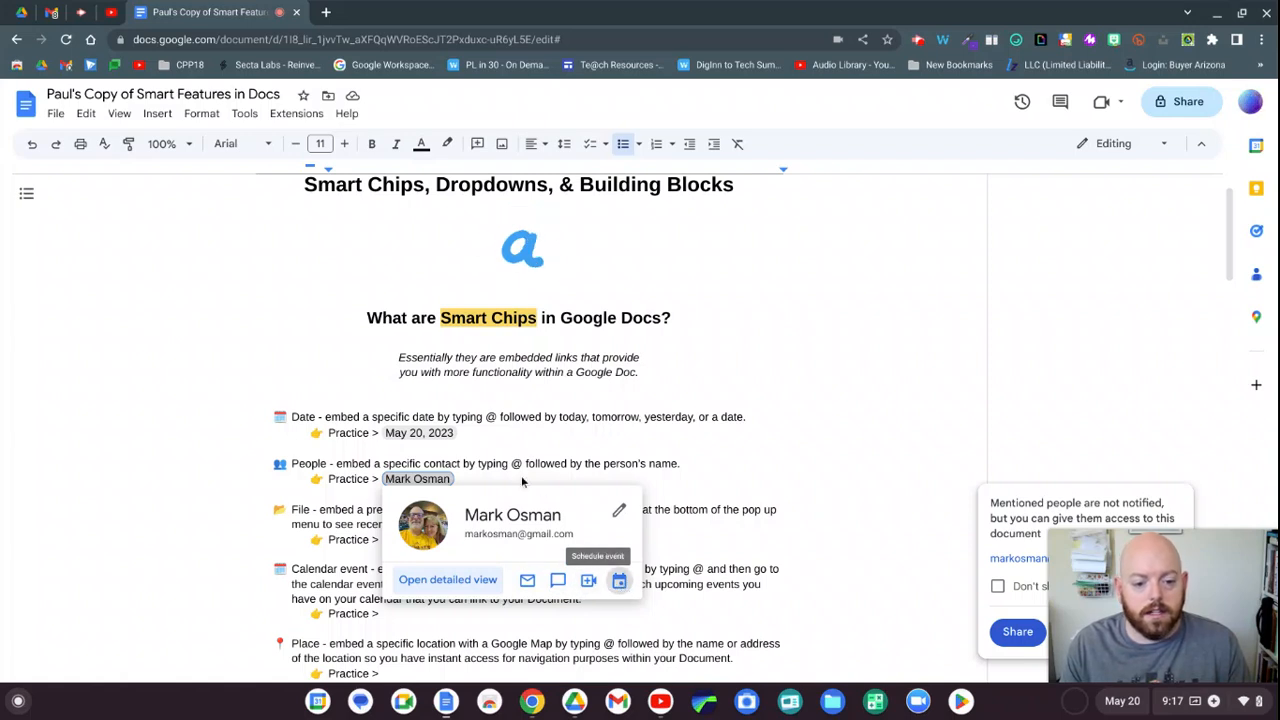
{"action": "left_click", "coordinate": [346, 478]}
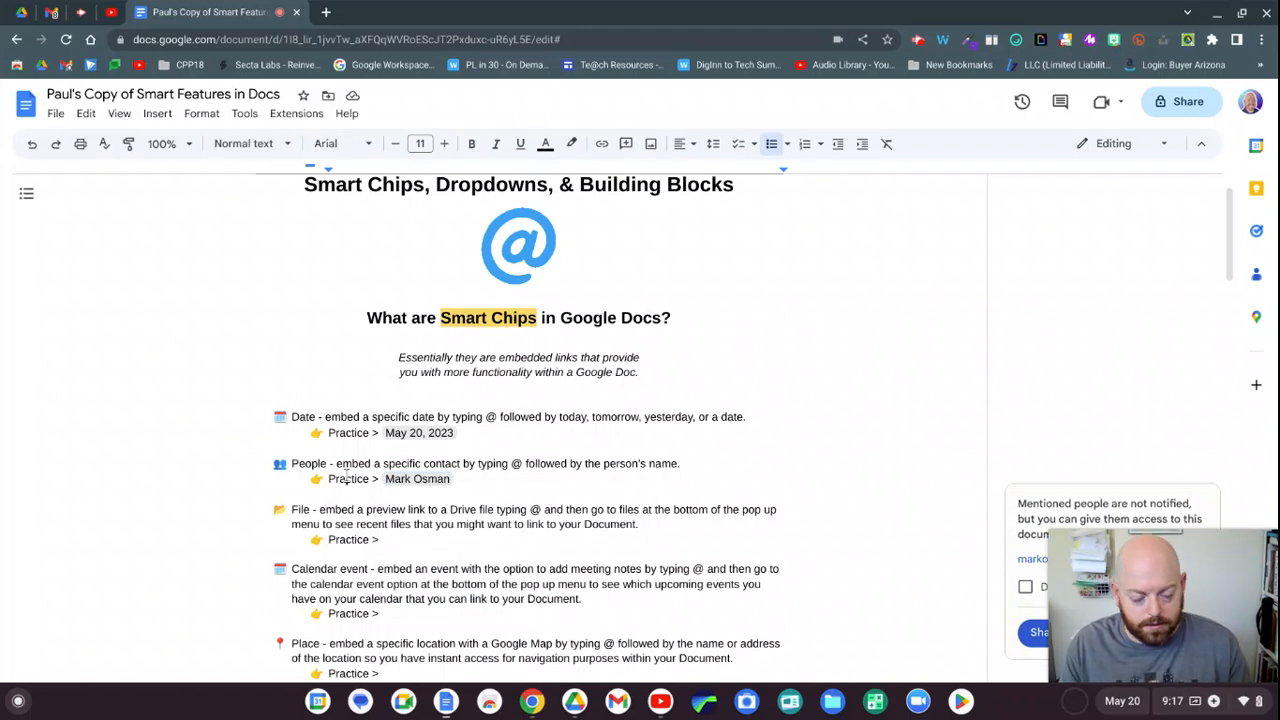
Step: Insert a file chip linking to the Google Skill Sheet document on the practice line under File
{"action": "left_click", "coordinate": [390, 539]}
{"action": "type", "text": "@"}
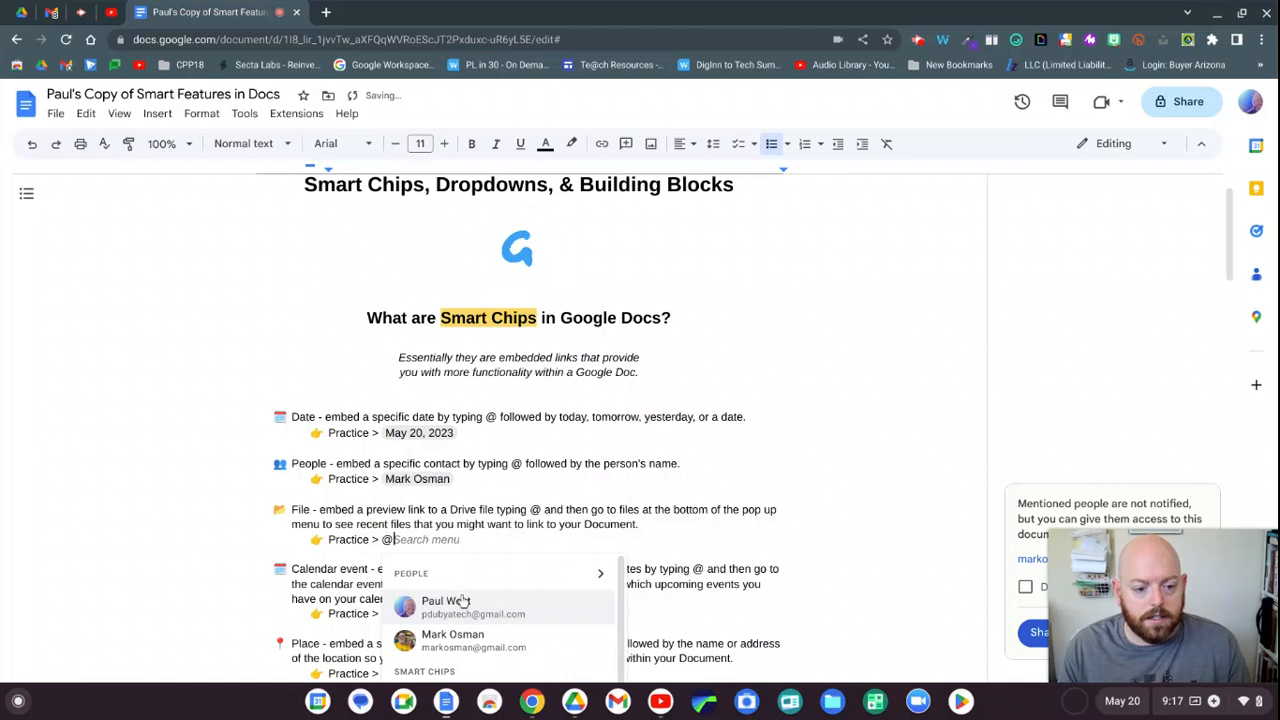
{"action": "scroll", "coordinate": [468, 600], "scroll_direction": "down", "scroll_amount": 3}
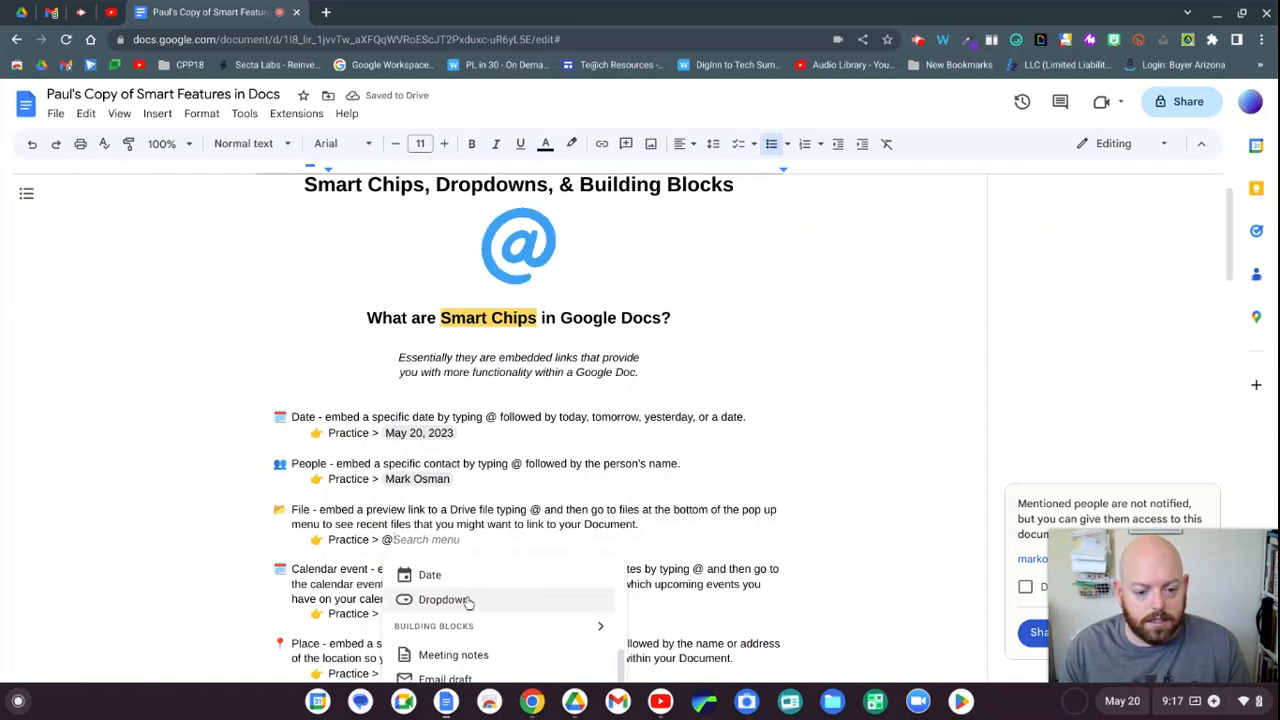
{"action": "scroll", "coordinate": [769, 547], "scroll_direction": "down", "scroll_amount": 5}
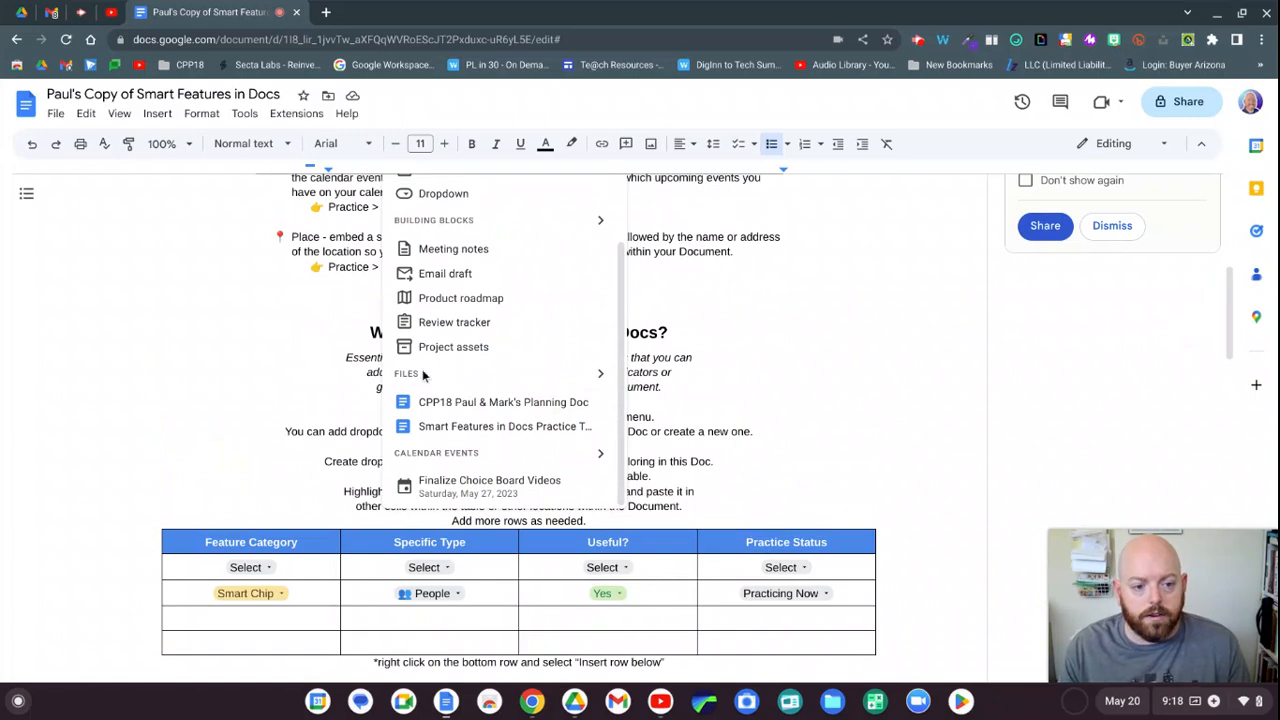
{"action": "left_click", "coordinate": [601, 374]}
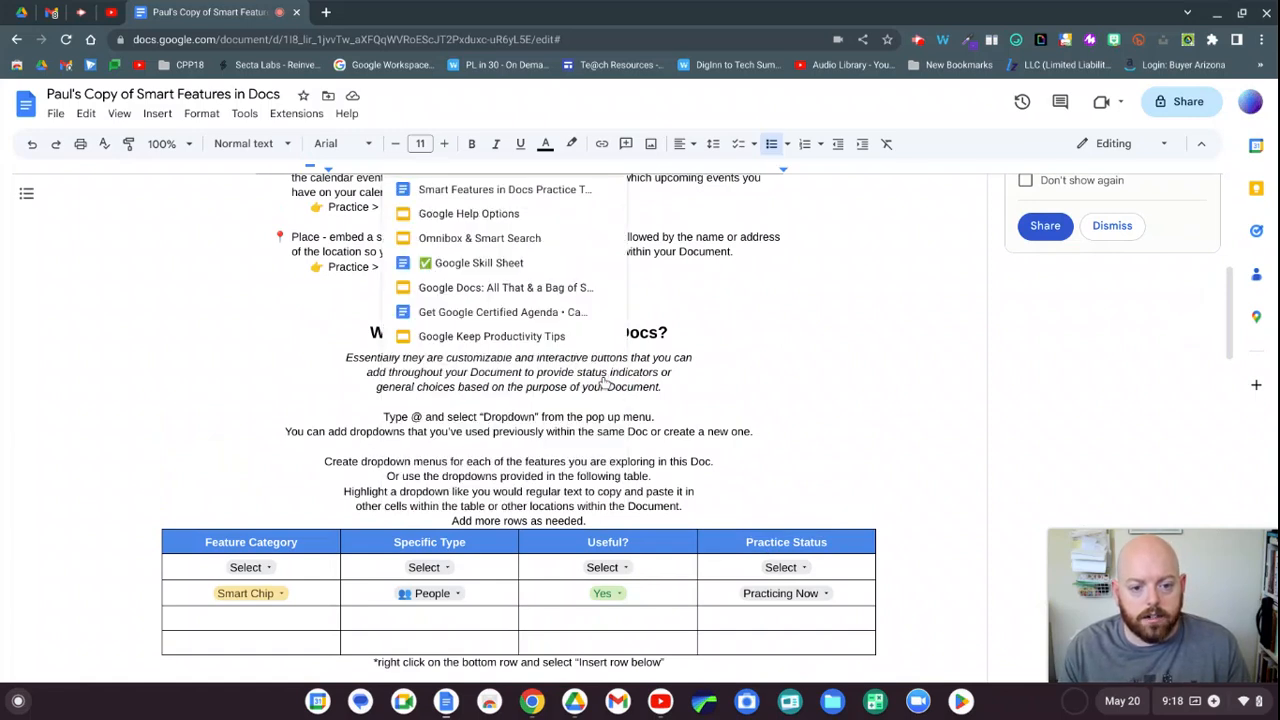
{"action": "scroll", "coordinate": [500, 288], "scroll_direction": "up", "scroll_amount": 2}
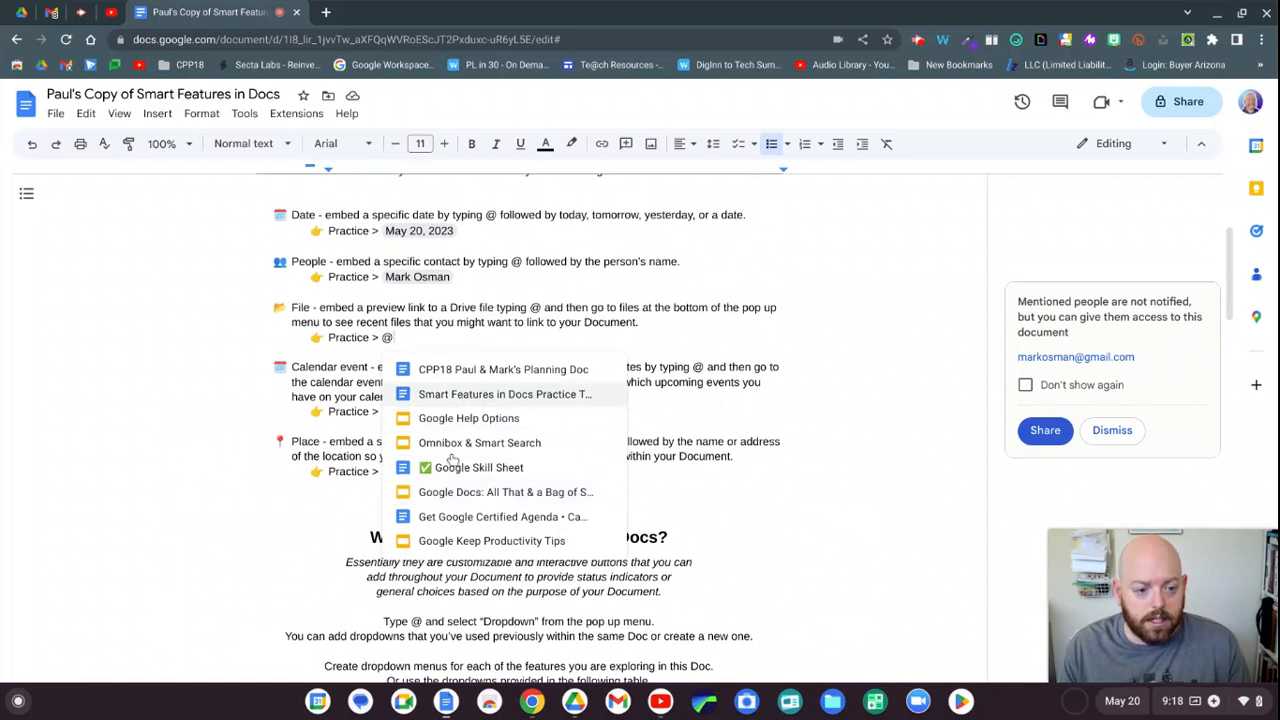
{"action": "left_click", "coordinate": [452, 480]}
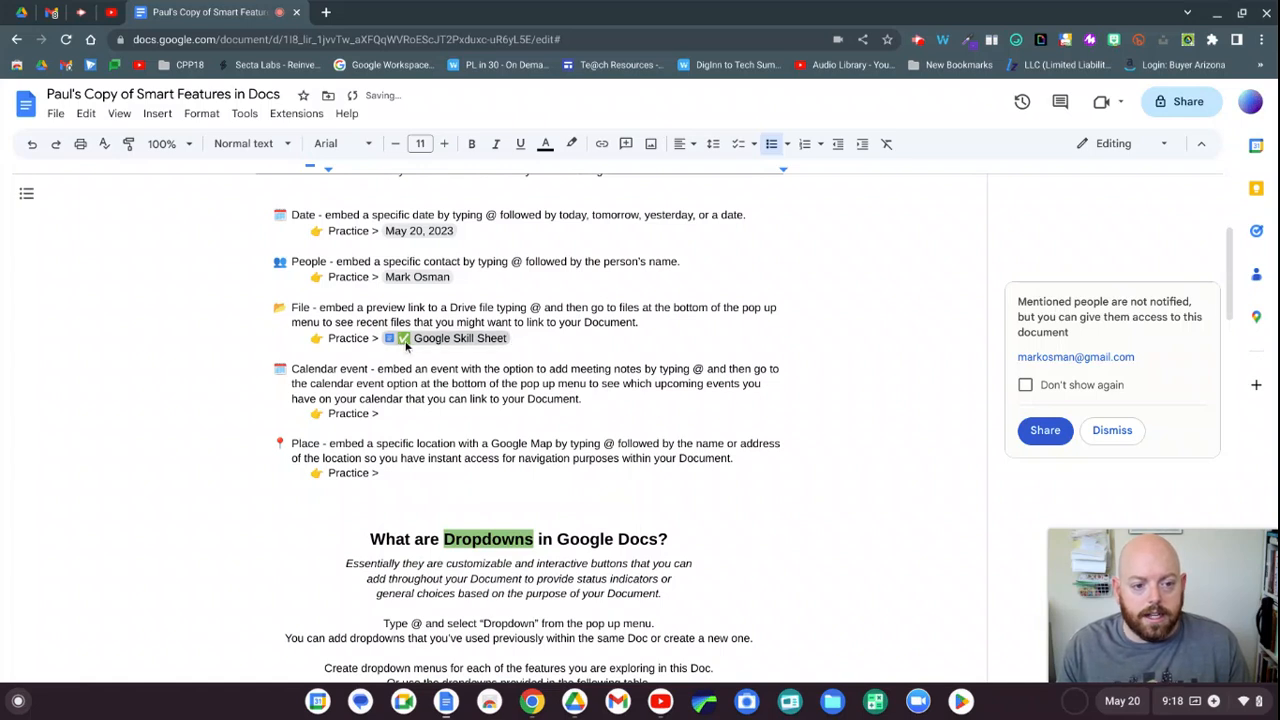
{"action": "mouse_move", "coordinate": [406, 344]}
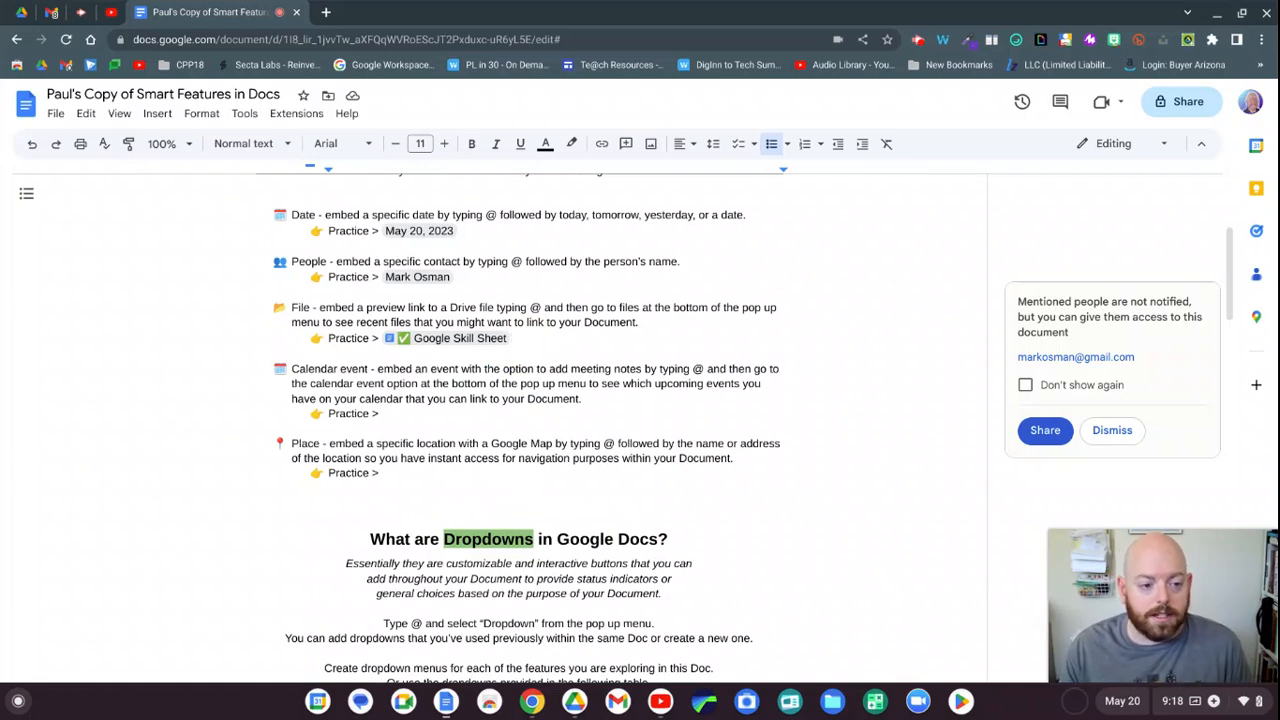
Step: Insert a chip for the Finalize Choice Board Videos event on the Calendar event practice line and expand it into meeting notes
{"action": "left_click", "coordinate": [393, 416]}
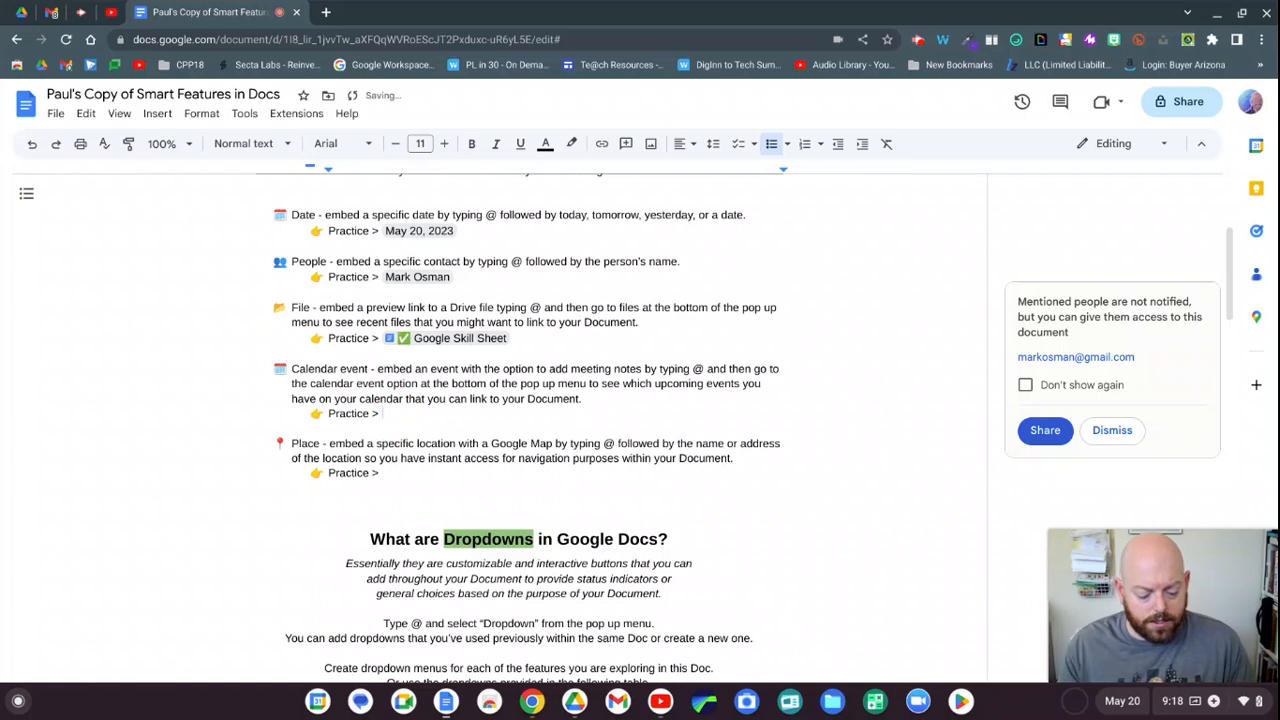
{"action": "type", "text": "@"}
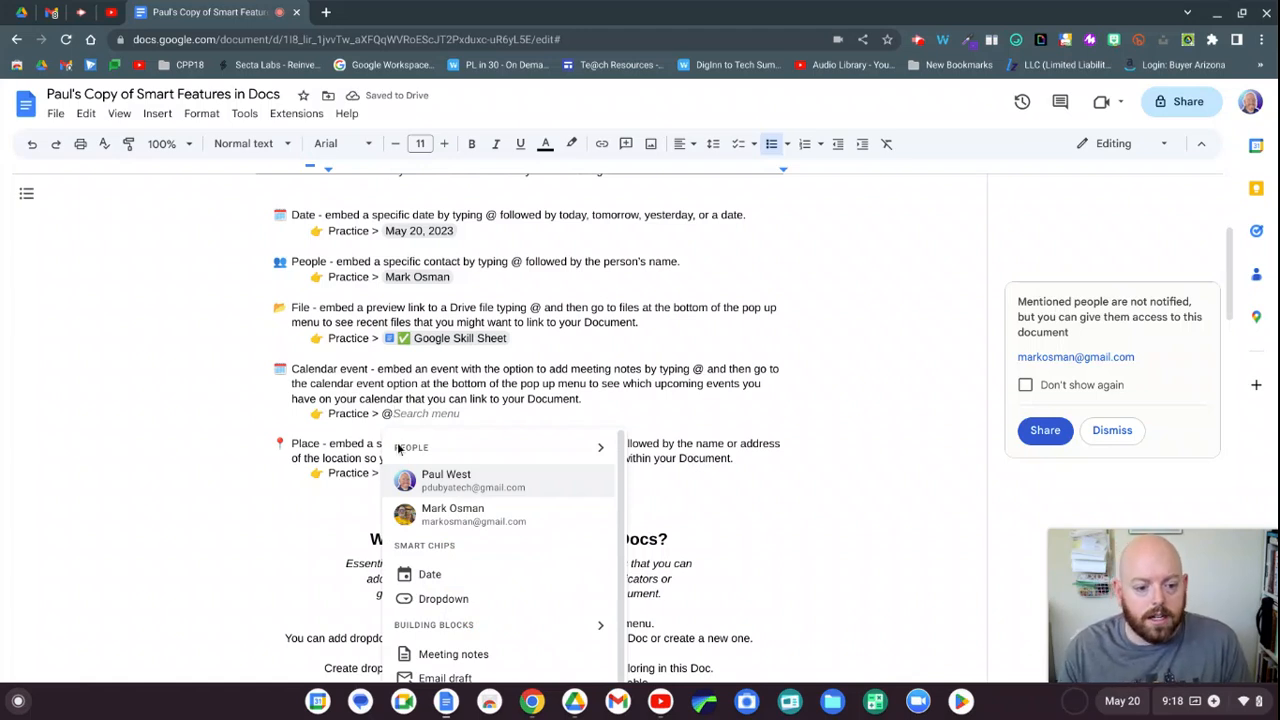
{"action": "scroll", "coordinate": [437, 546], "scroll_direction": "down", "scroll_amount": 3}
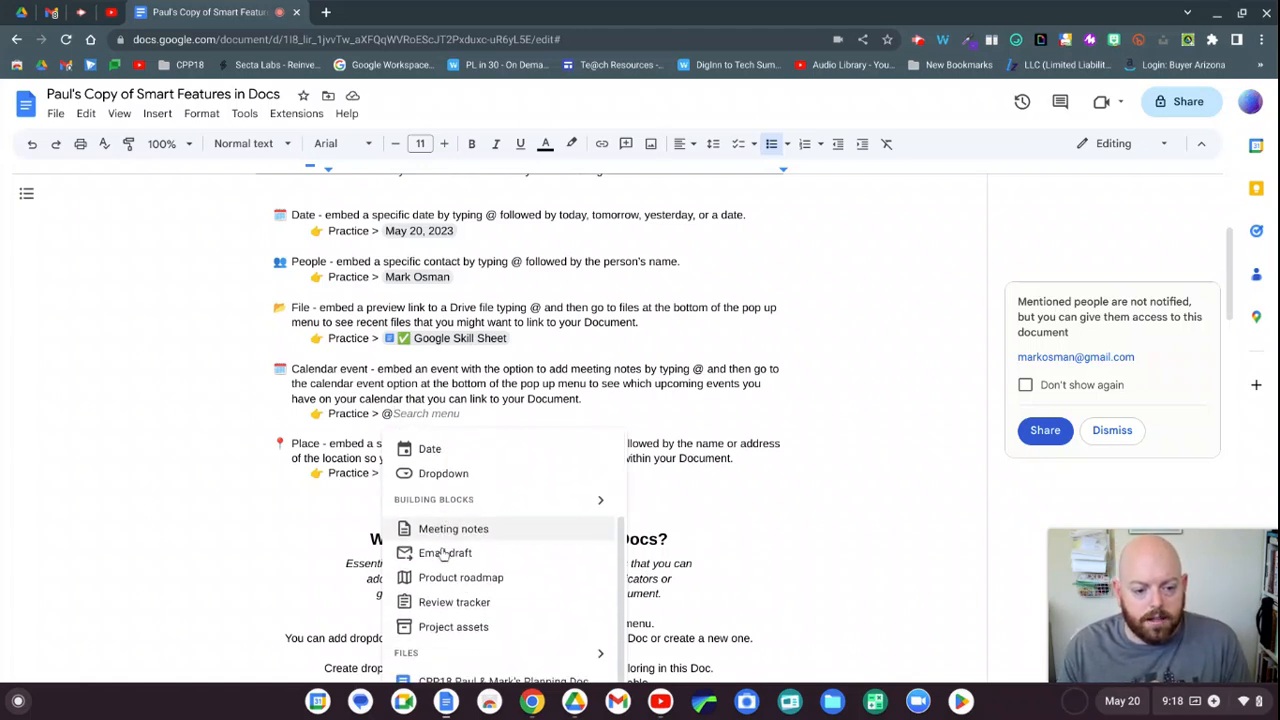
{"action": "scroll", "coordinate": [443, 553], "scroll_direction": "down", "scroll_amount": 2}
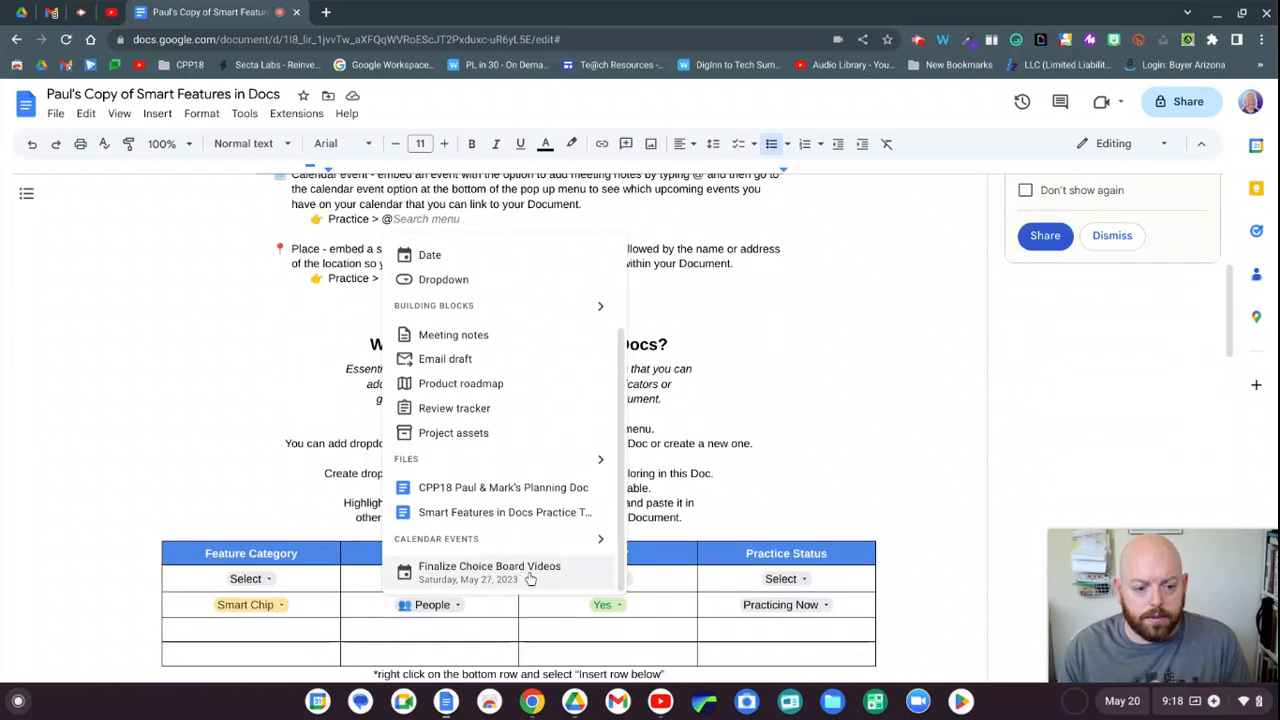
{"action": "left_click", "coordinate": [530, 579]}
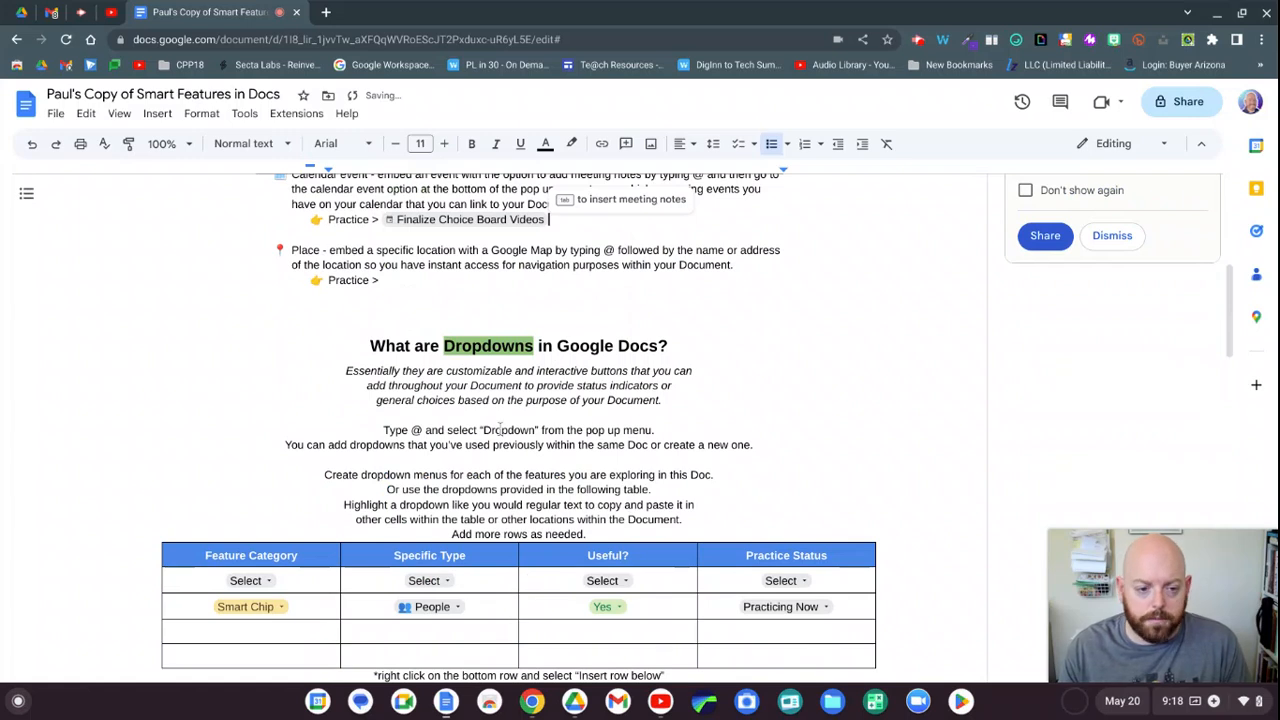
{"action": "mouse_move", "coordinate": [473, 232]}
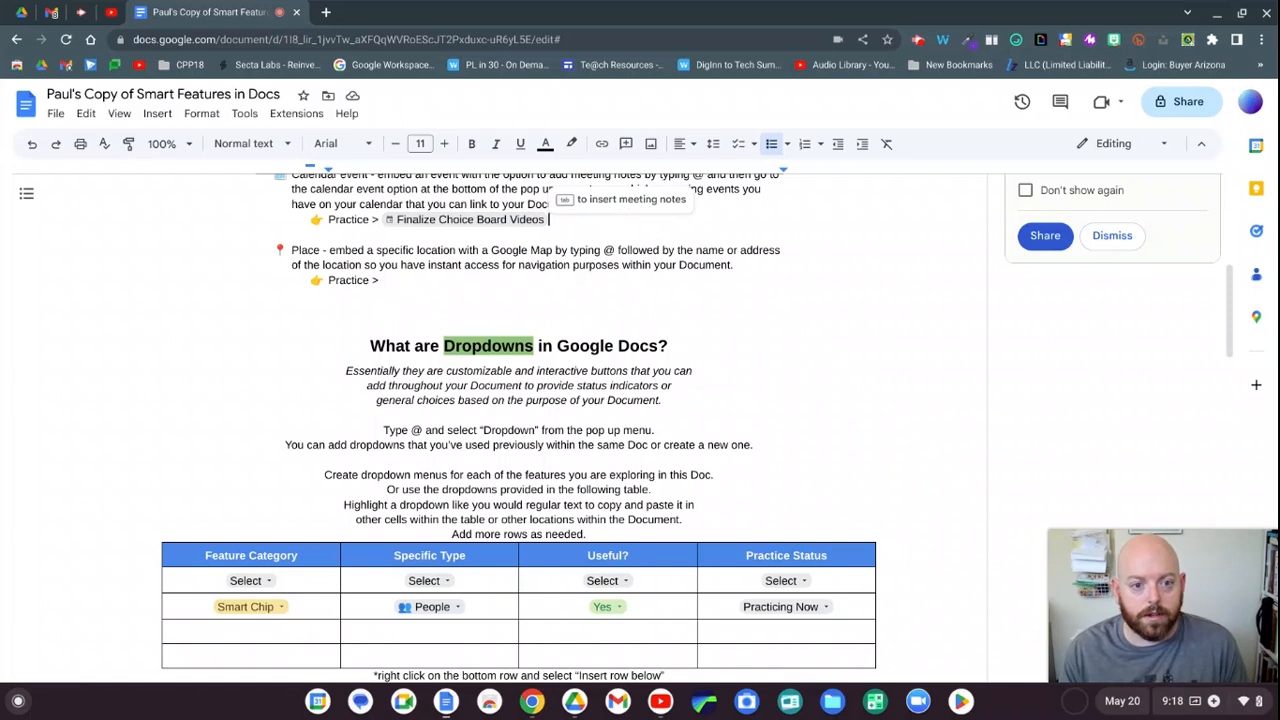
{"action": "key", "text": "Tab"}
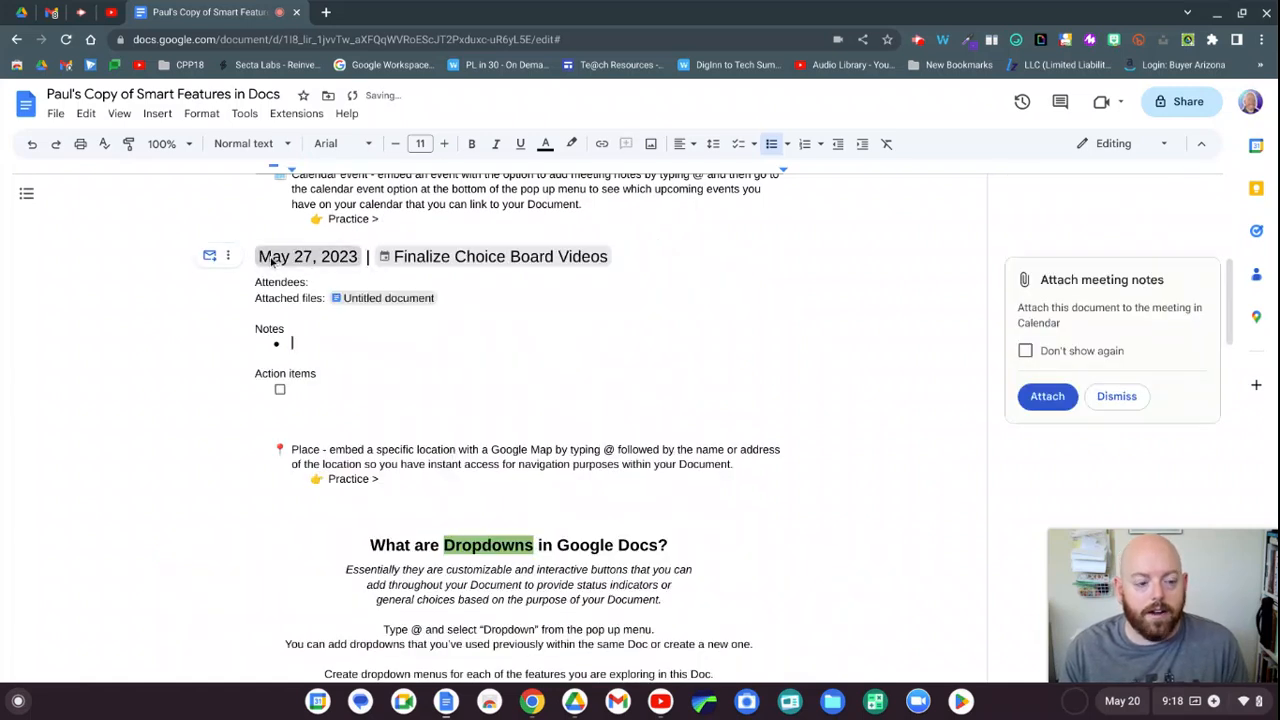
{"action": "mouse_move", "coordinate": [322, 269]}
{"action": "mouse_move", "coordinate": [463, 268]}
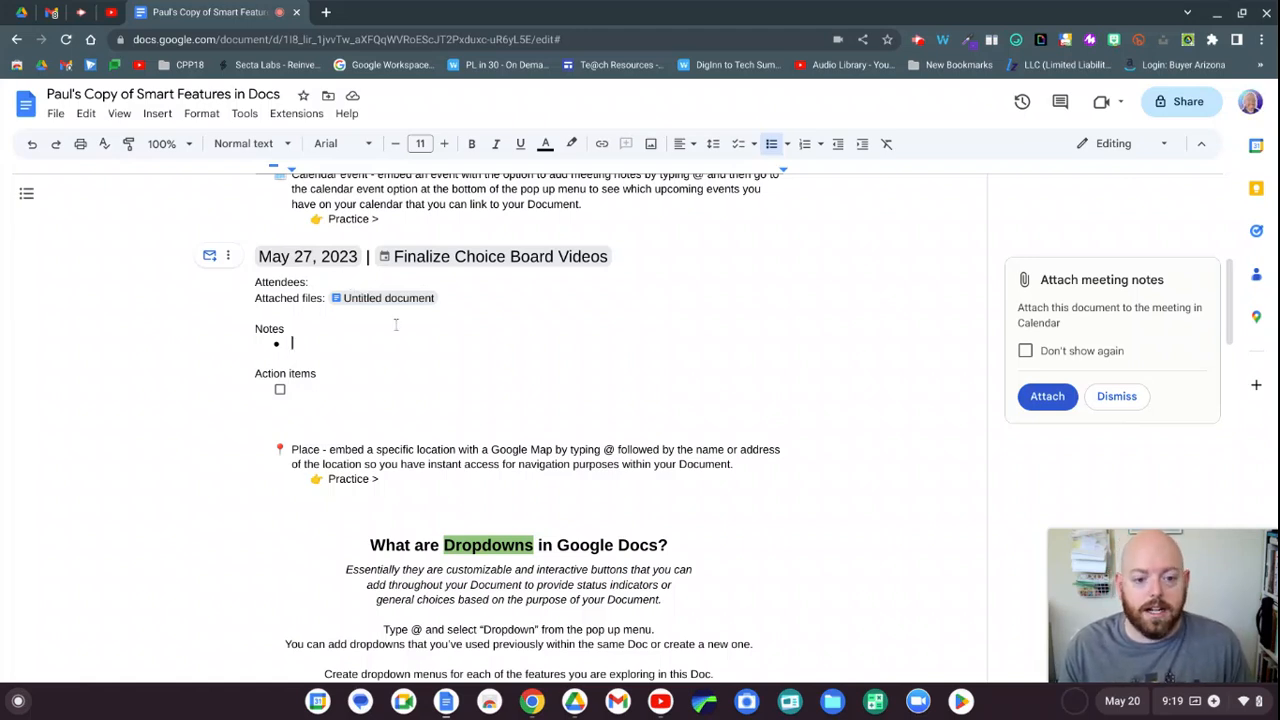
Step: Insert a place chip for Loews Ventana Canyon Resort on the practice line under Place and preview its map card
{"action": "scroll", "coordinate": [396, 324], "scroll_direction": "down", "scroll_amount": 1}
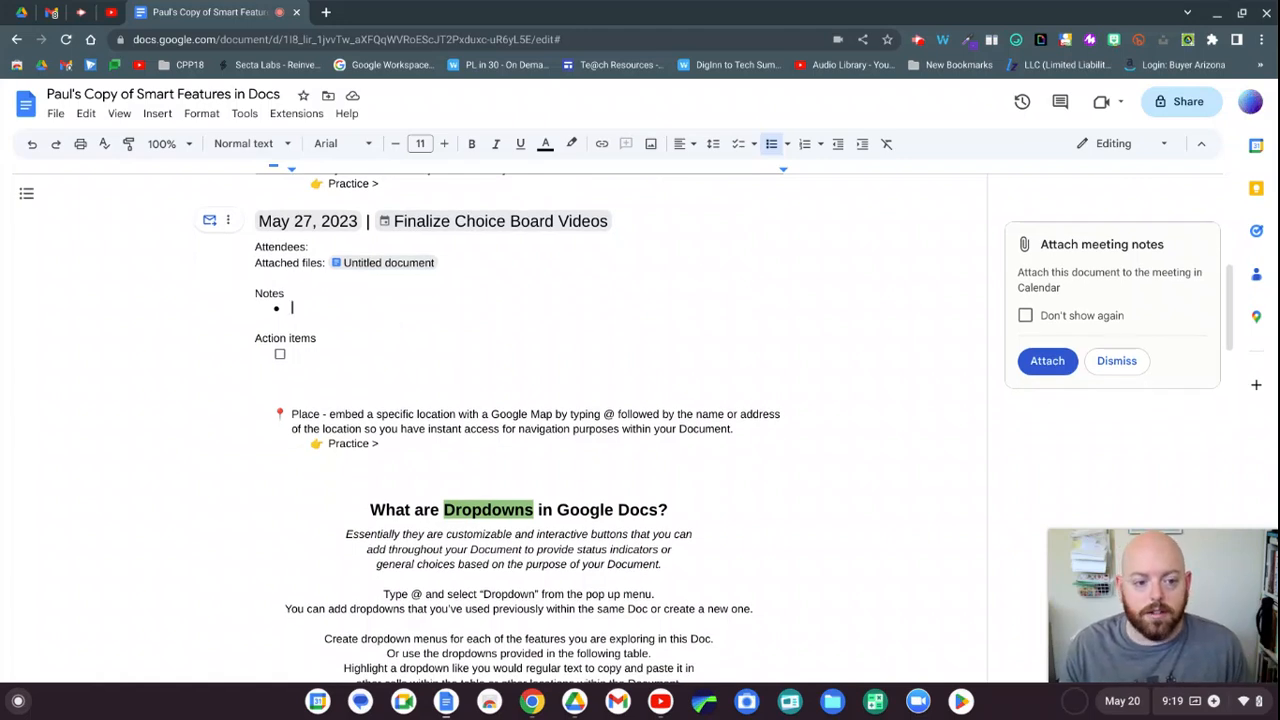
{"action": "scroll", "coordinate": [397, 325], "scroll_direction": "down", "scroll_amount": 1}
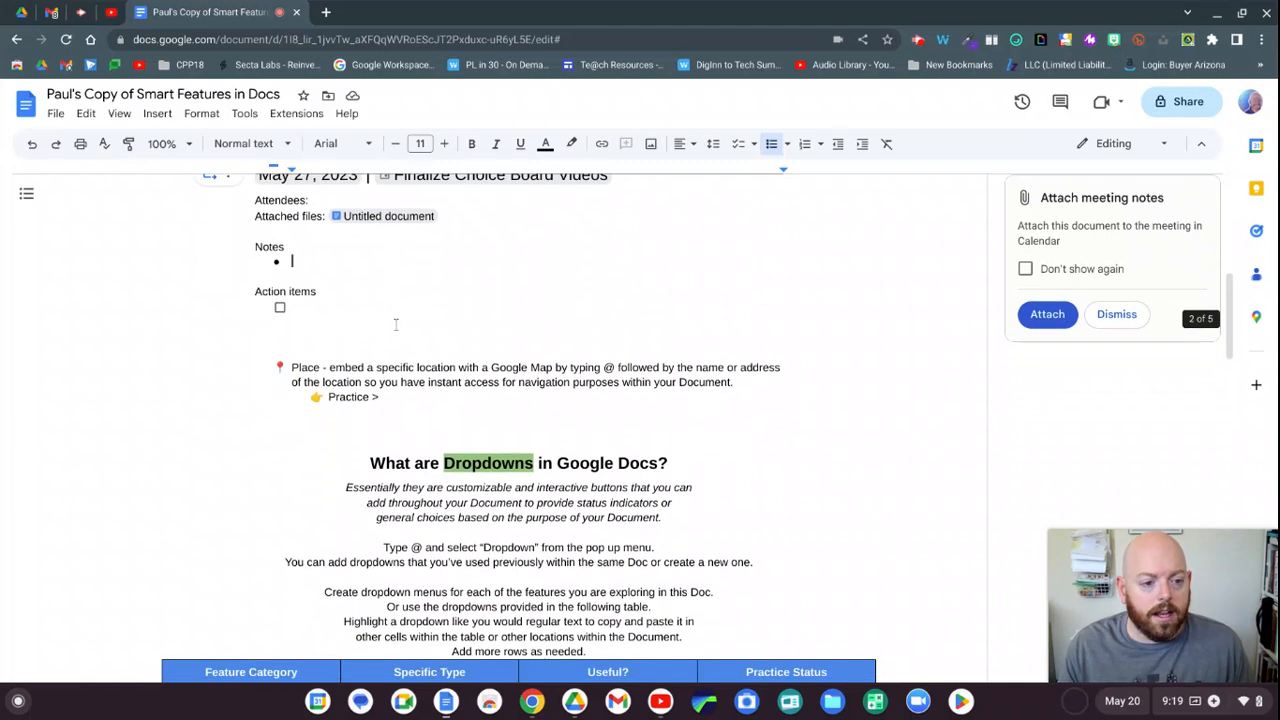
{"action": "left_click", "coordinate": [390, 397]}
{"action": "type", "text": "@"}
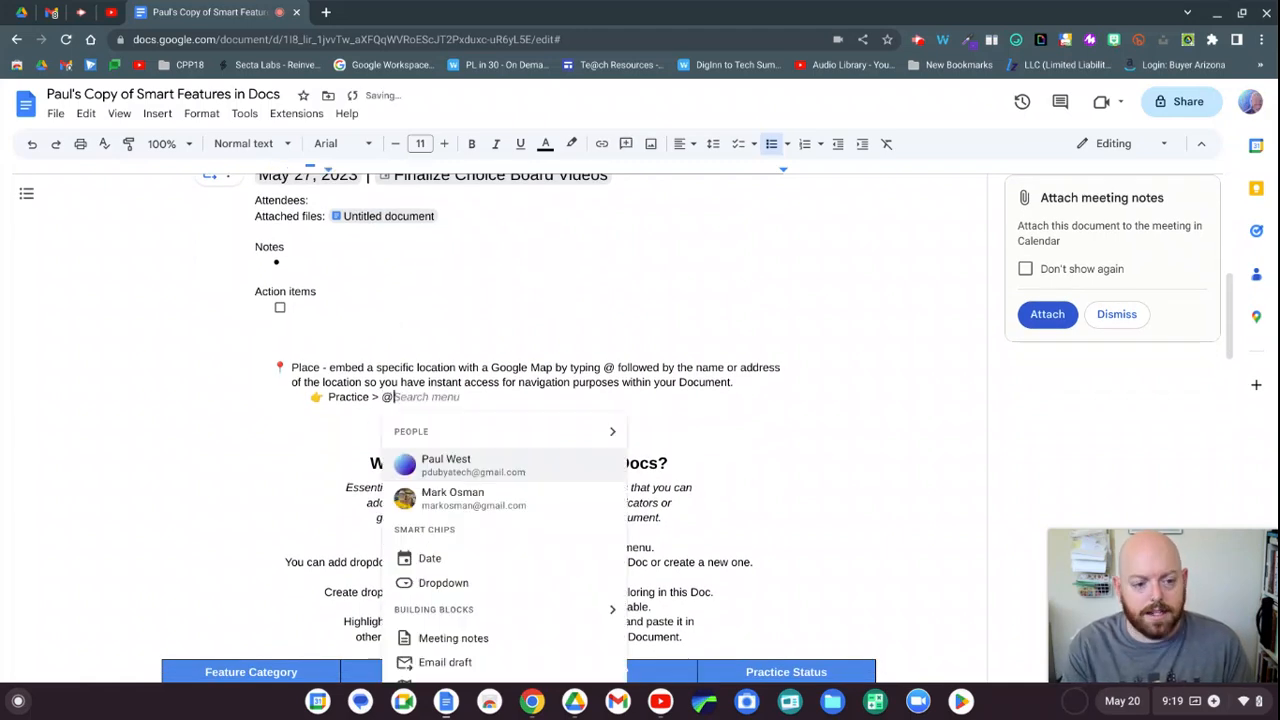
{"action": "type", "text": "loews"}
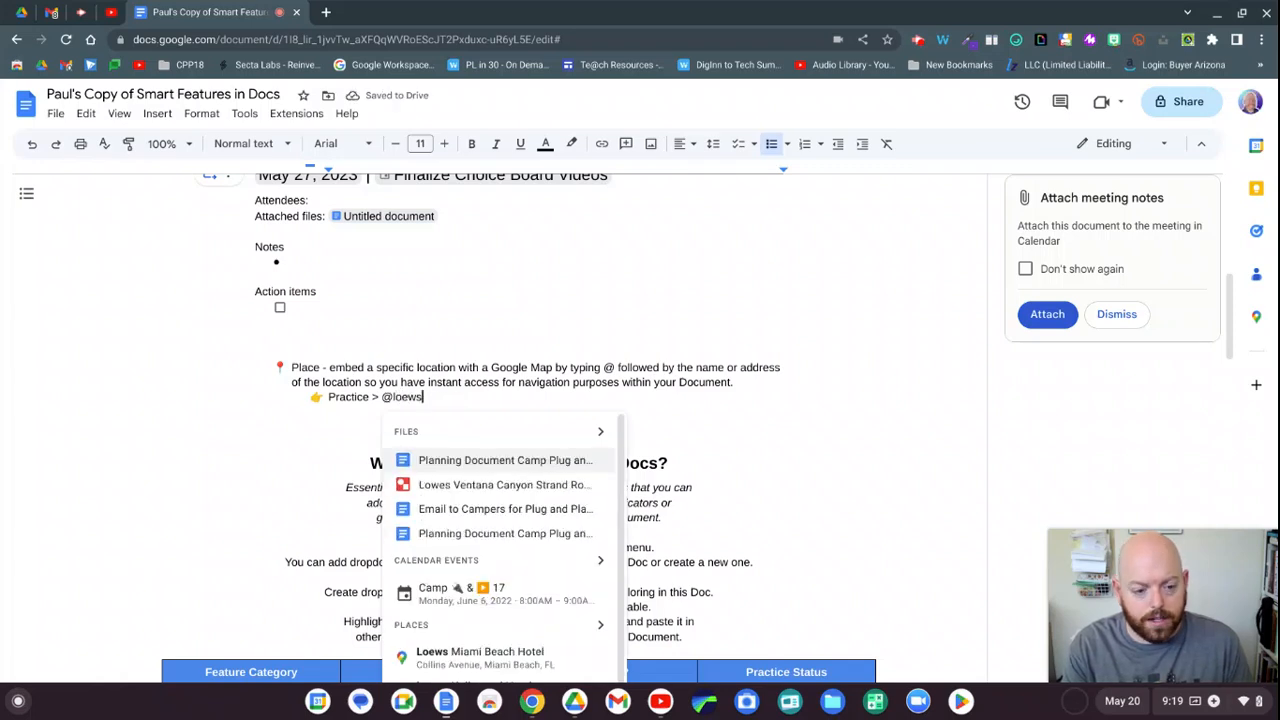
{"action": "type", "text": " ventana"}
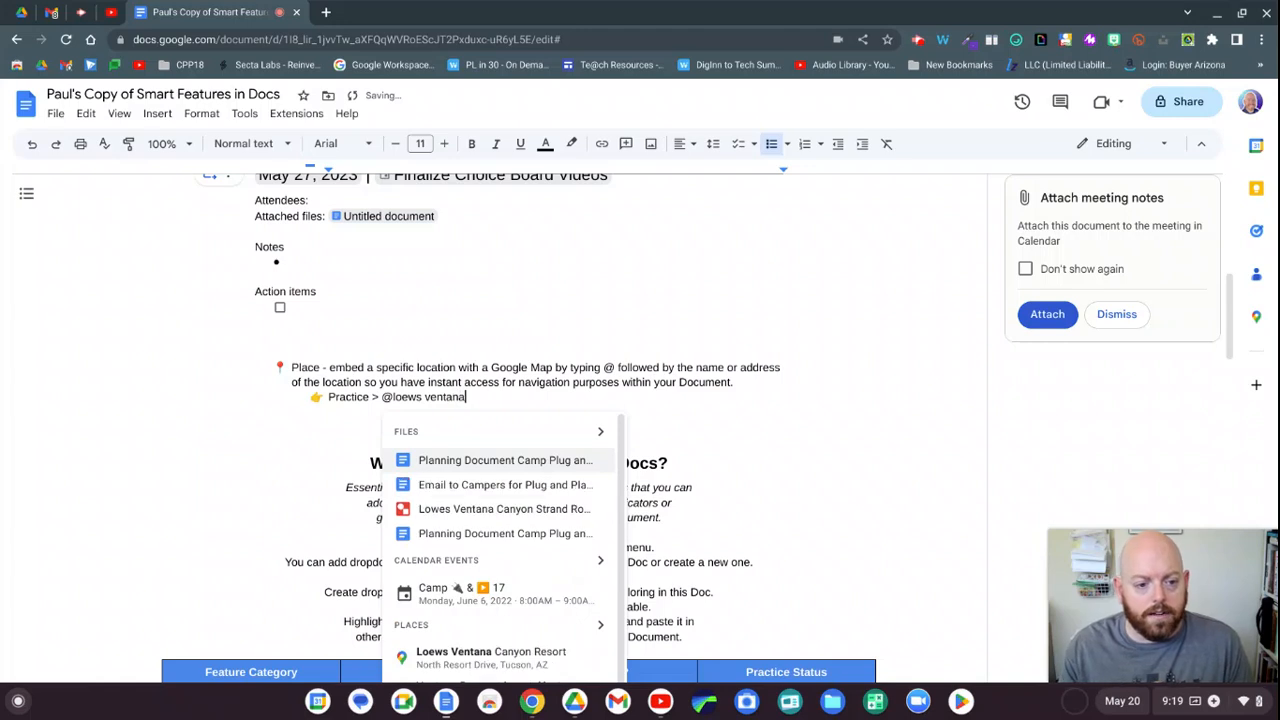
{"action": "left_click", "coordinate": [440, 658]}
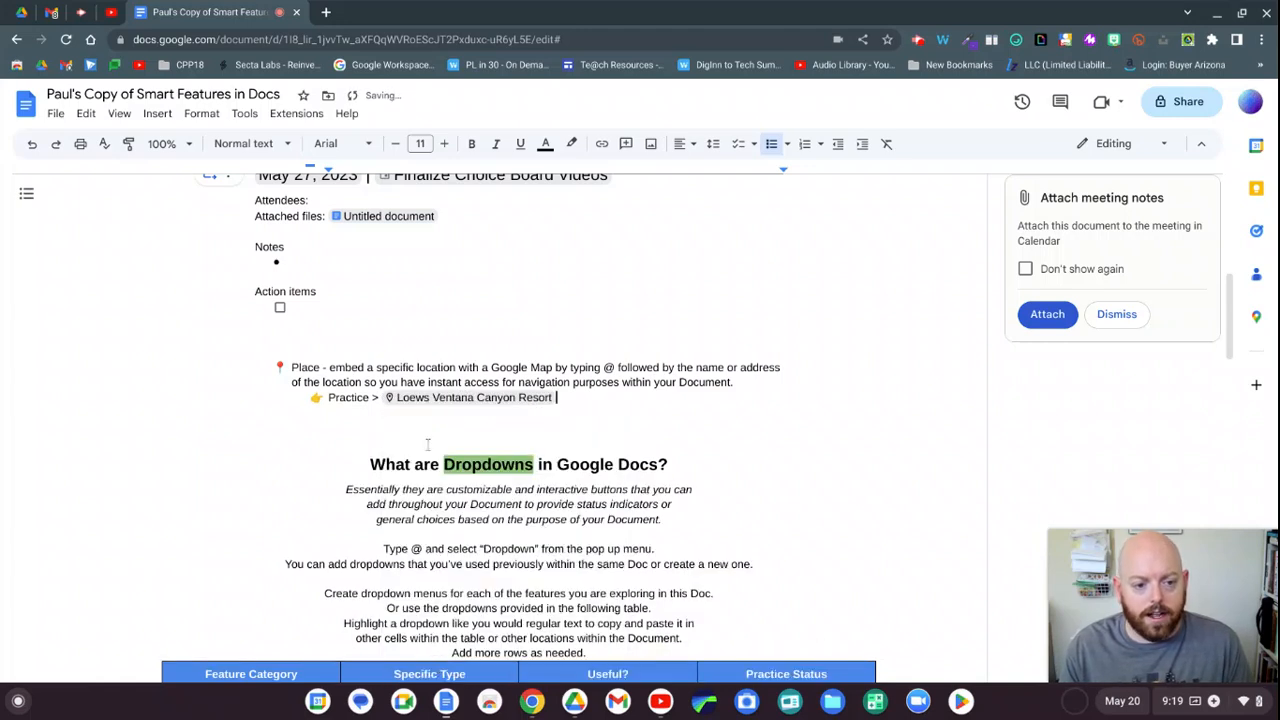
{"action": "mouse_move", "coordinate": [418, 404]}
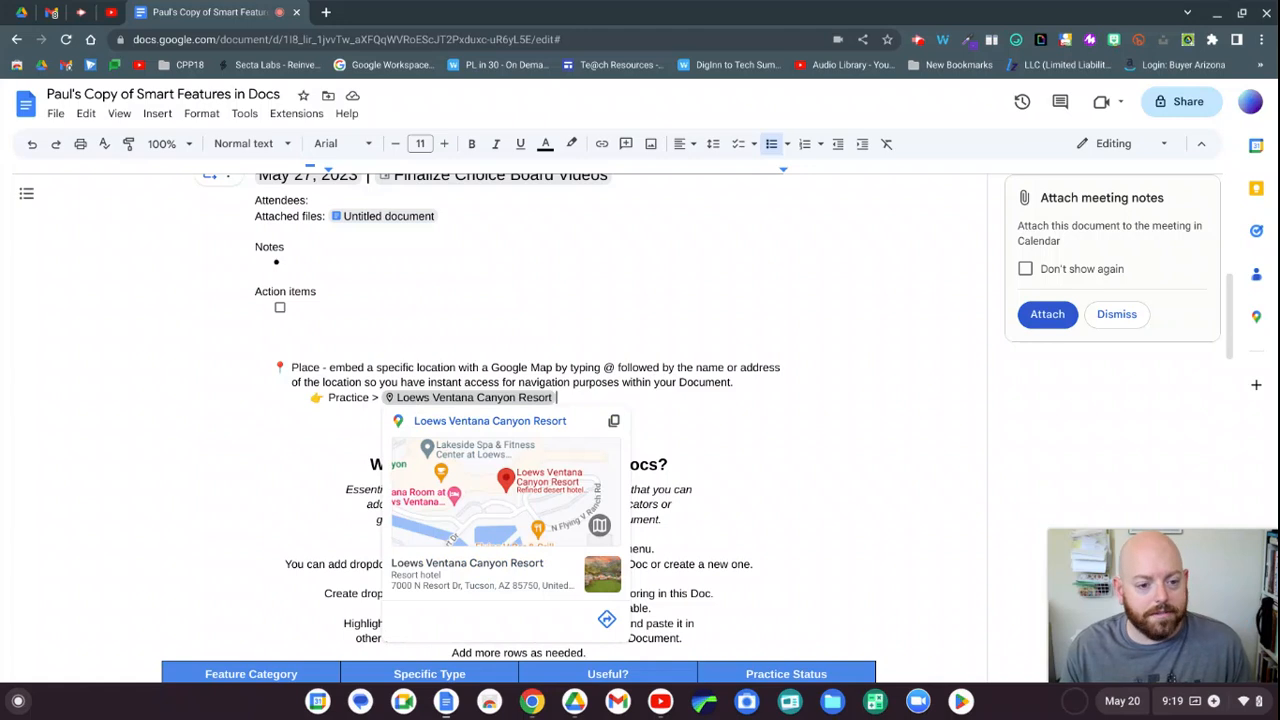
Step: Review the choices offered by the first Feature Category dropdown in the Dropdowns practice table without changing its selection
{"action": "left_click", "coordinate": [683, 421]}
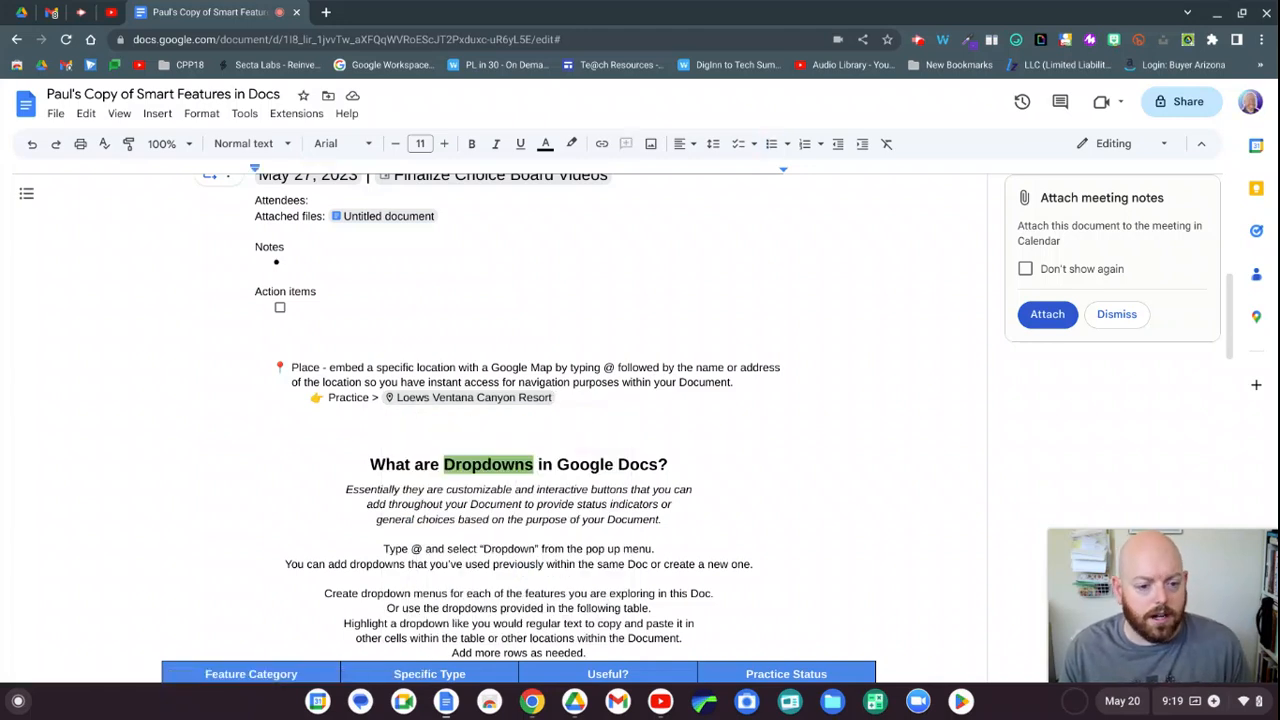
{"action": "scroll", "coordinate": [623, 457], "scroll_direction": "down", "scroll_amount": 2}
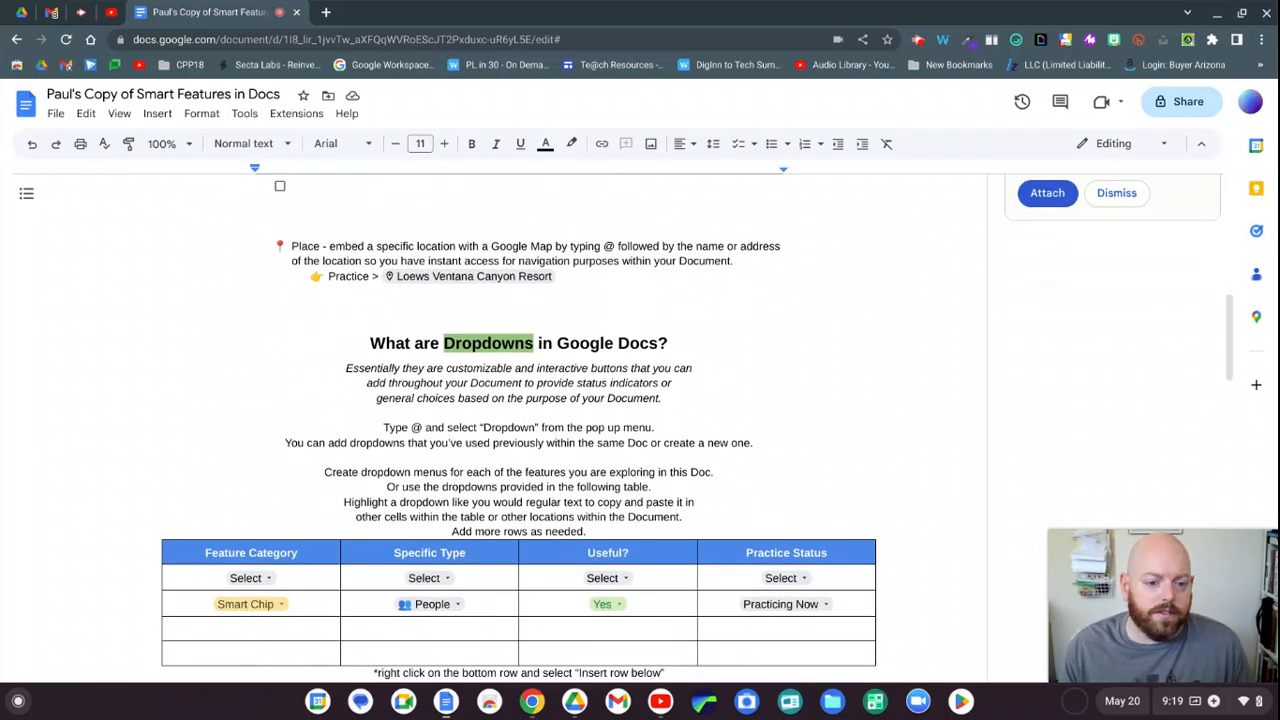
{"action": "scroll", "coordinate": [623, 457], "scroll_direction": "down", "scroll_amount": 1}
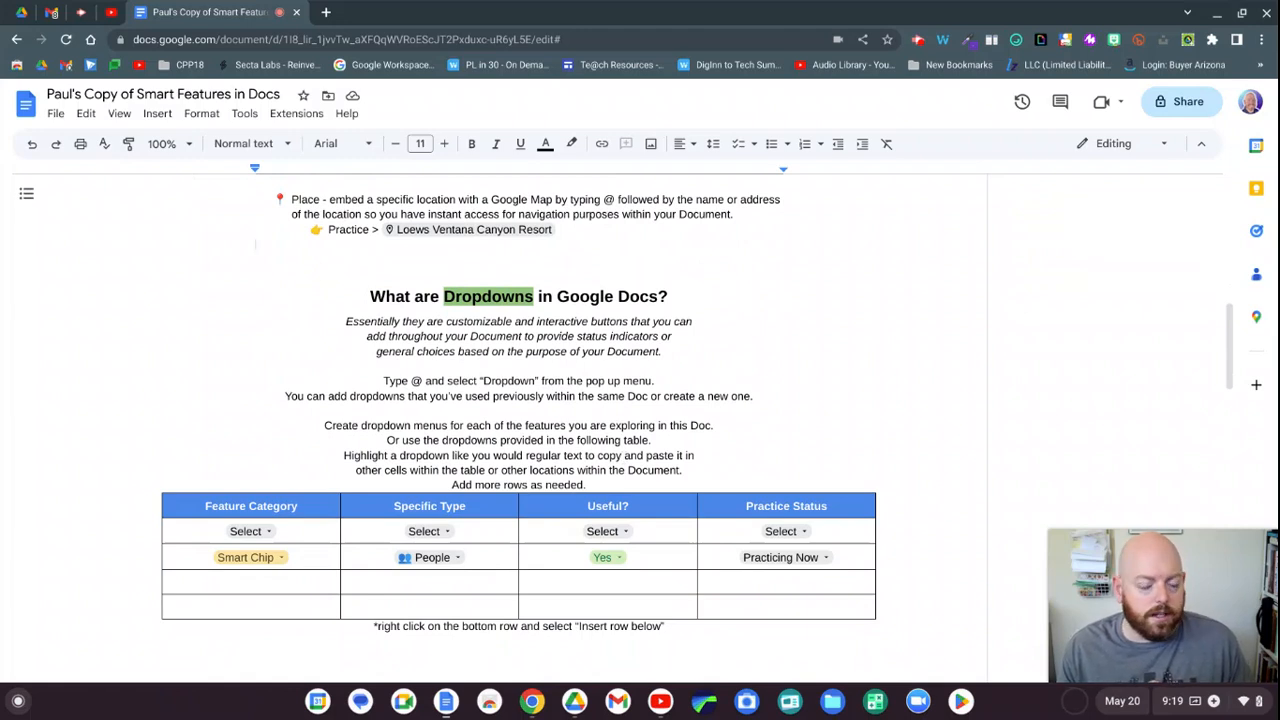
{"action": "left_click", "coordinate": [267, 533]}
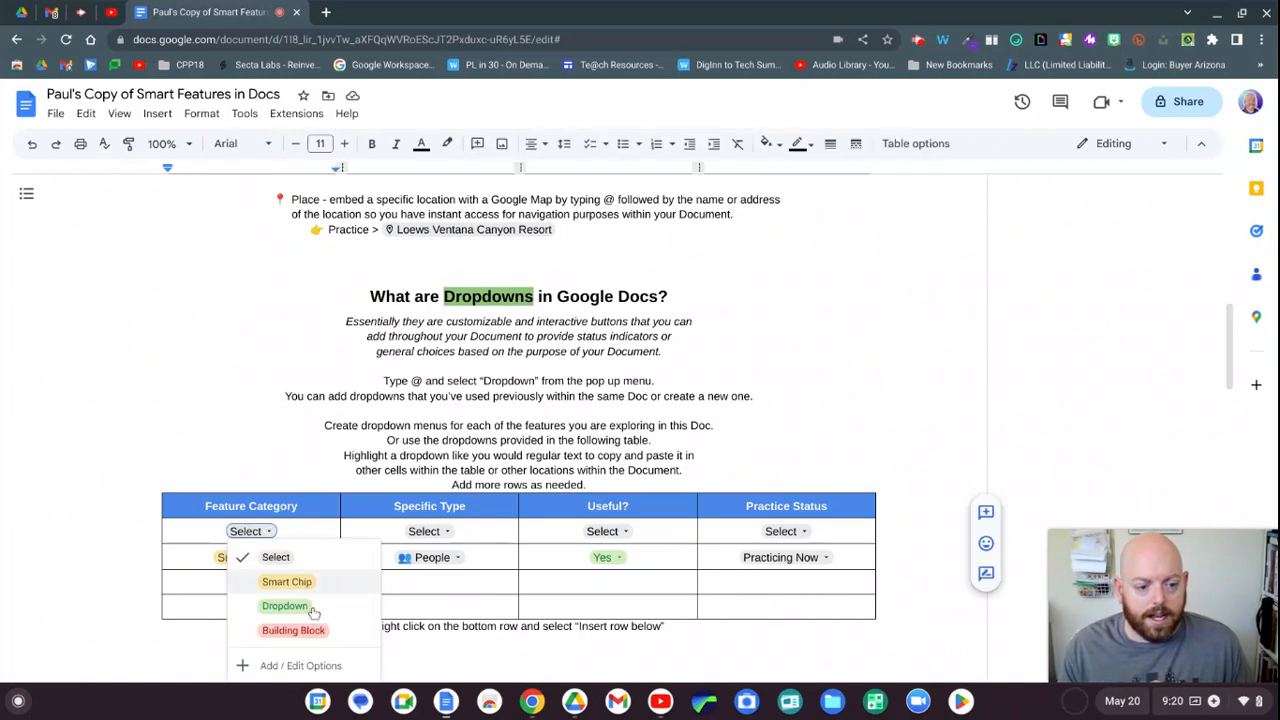
{"action": "left_click", "coordinate": [315, 536]}
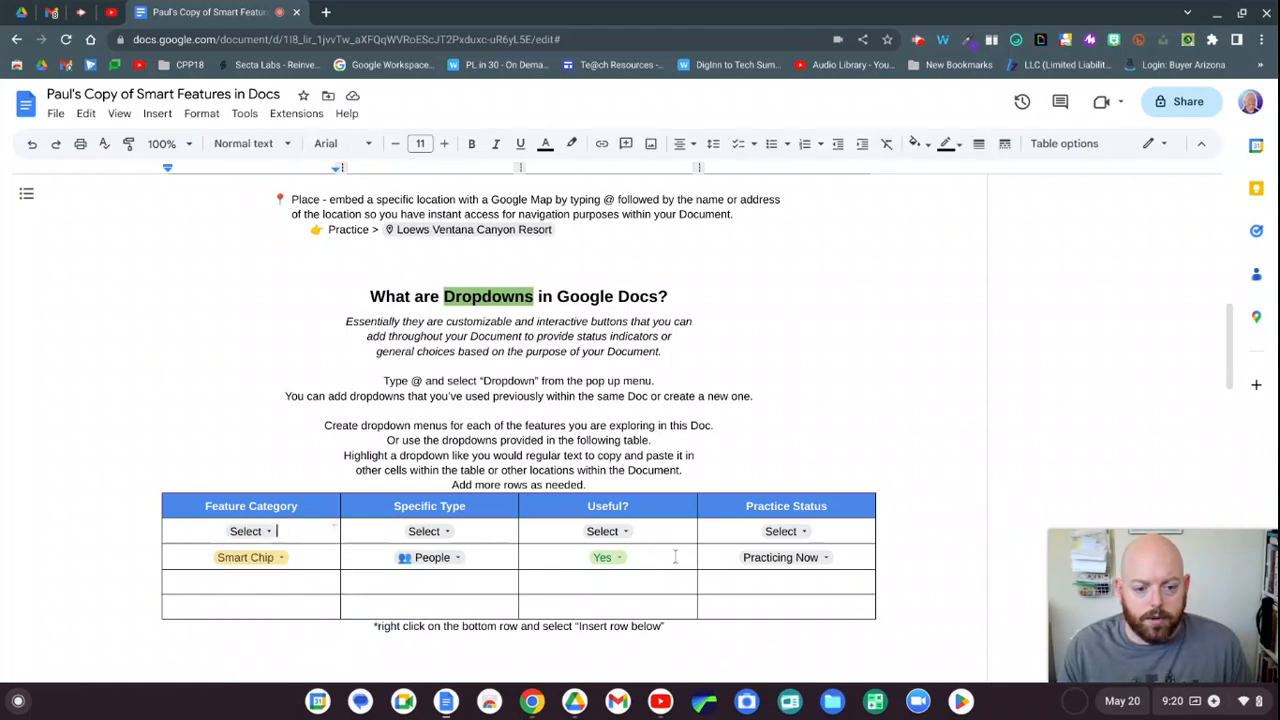
Step: Copy the Select dropdown from the first Feature Category cell into the empty cell below Smart Chip and check its options
{"action": "scroll", "coordinate": [689, 607], "scroll_direction": "down", "scroll_amount": 2}
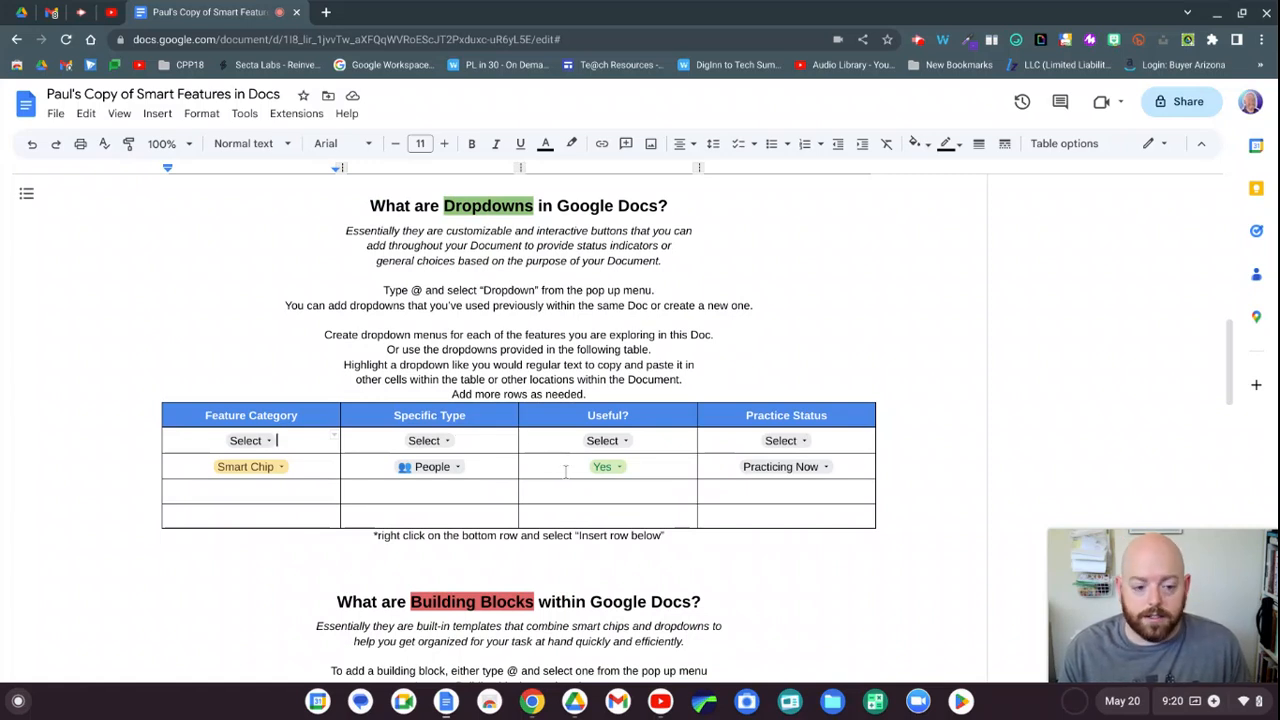
{"action": "left_click", "coordinate": [255, 440]}
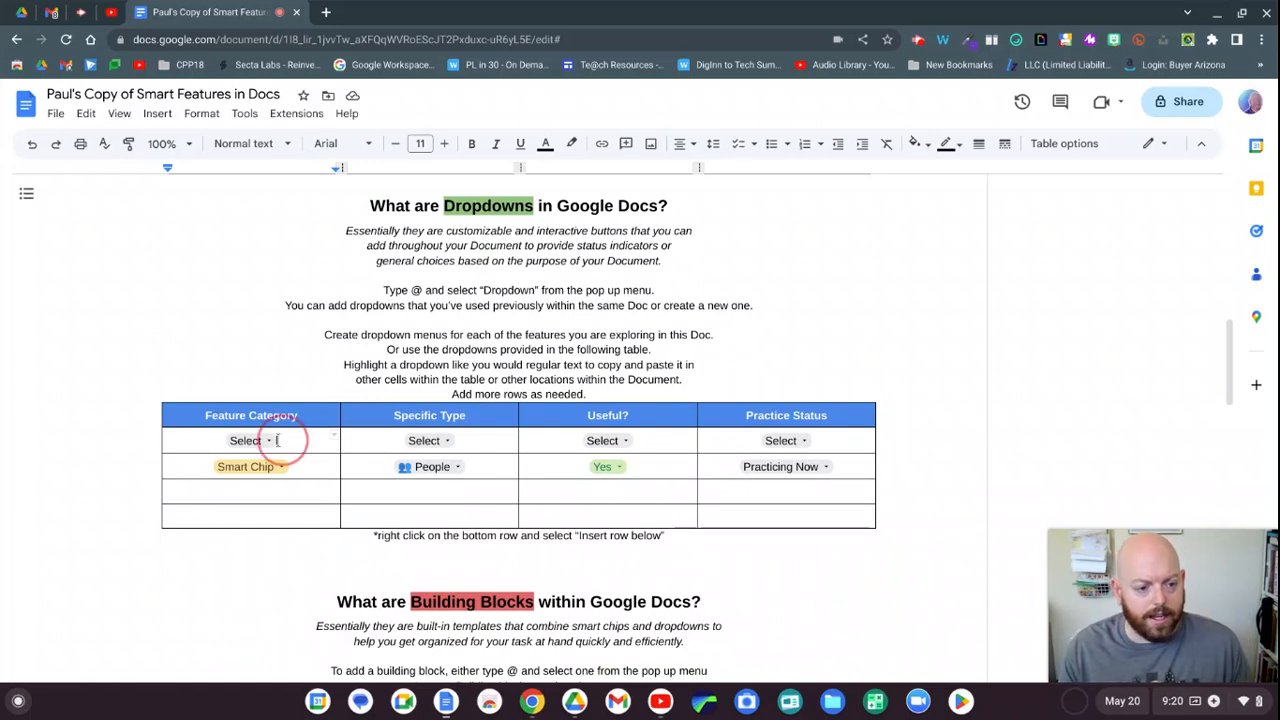
{"action": "left_click", "coordinate": [203, 443]}
{"action": "left_click_drag", "start_coordinate": [199, 442], "coordinate": [322, 449]}
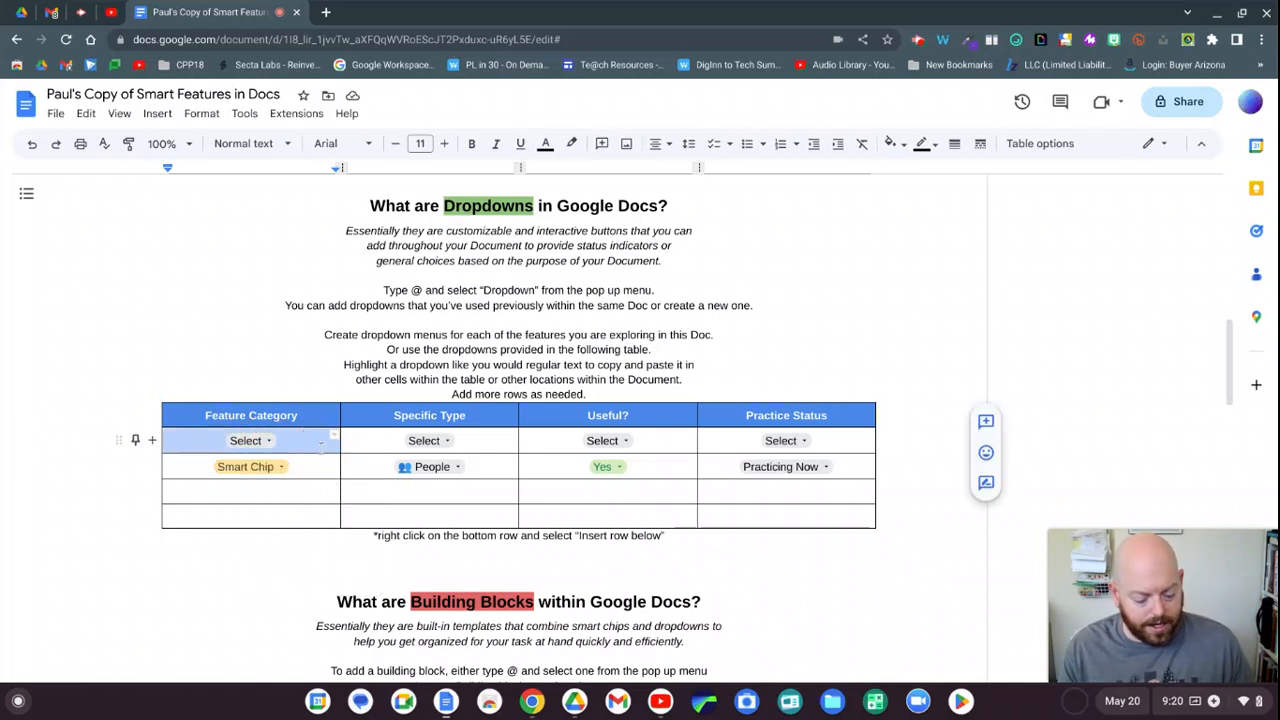
{"action": "left_click", "coordinate": [247, 489]}
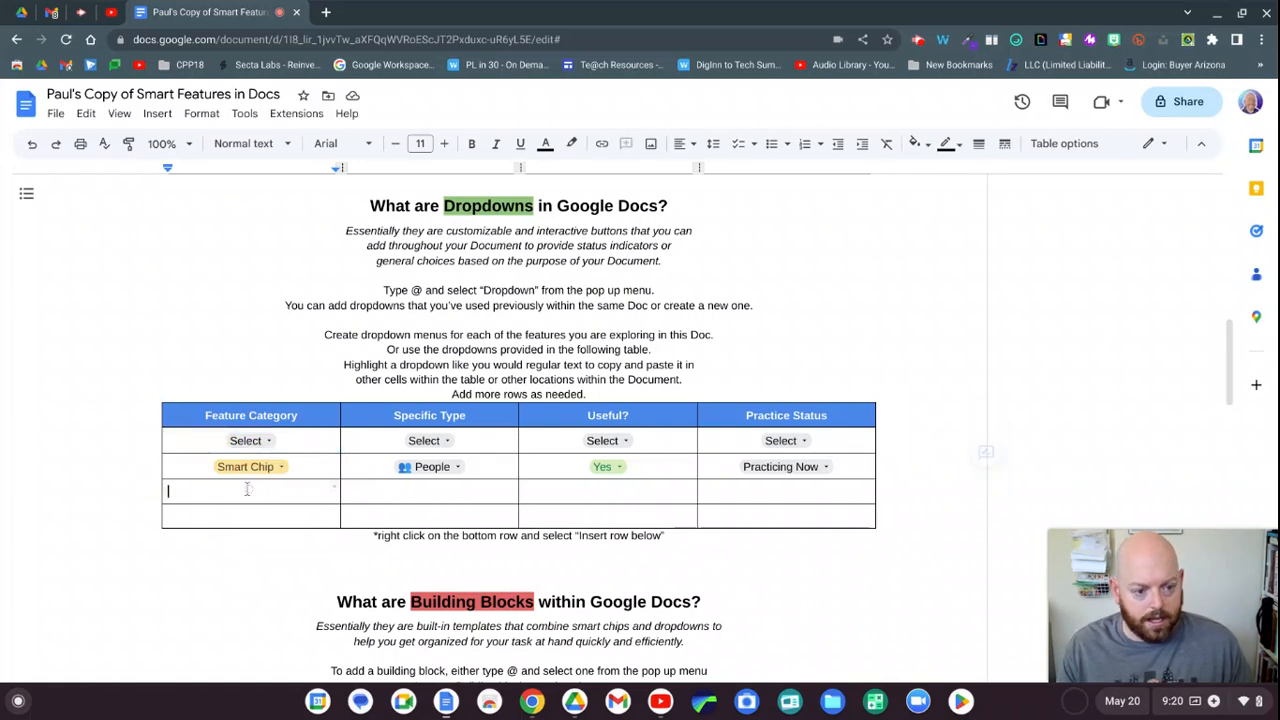
{"action": "key", "text": "ctrl+v"}
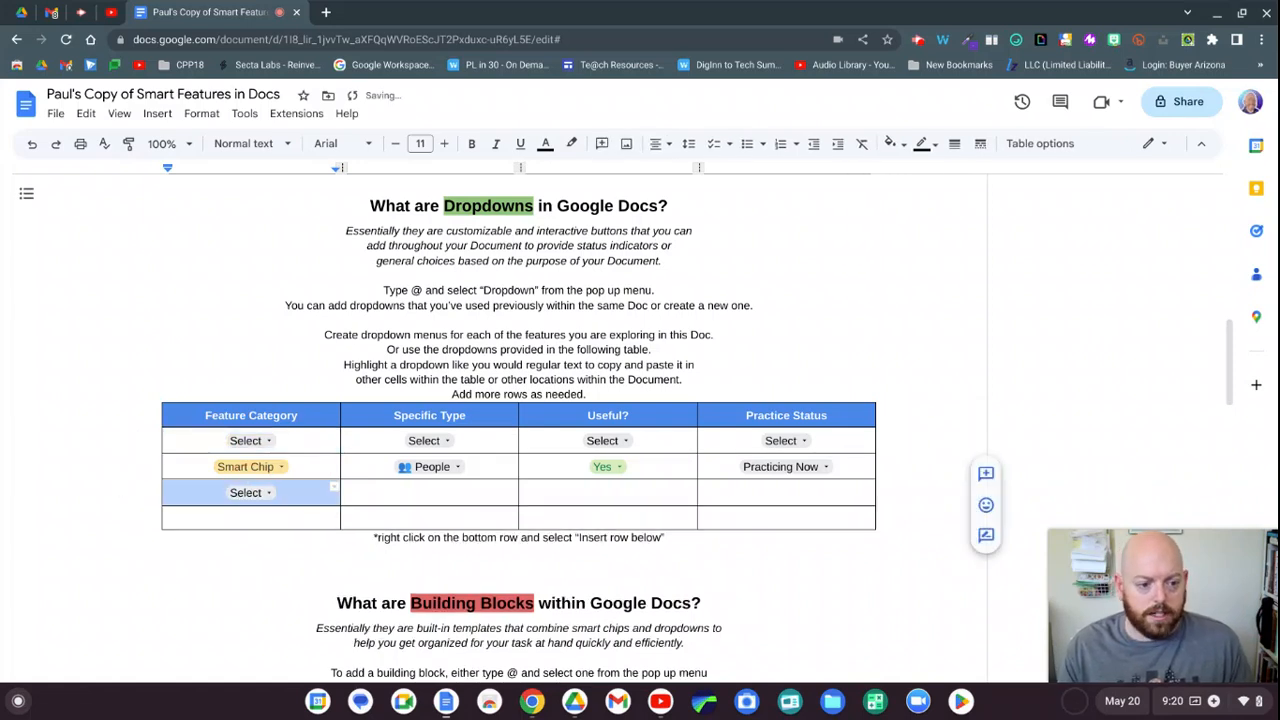
{"action": "left_click", "coordinate": [294, 519]}
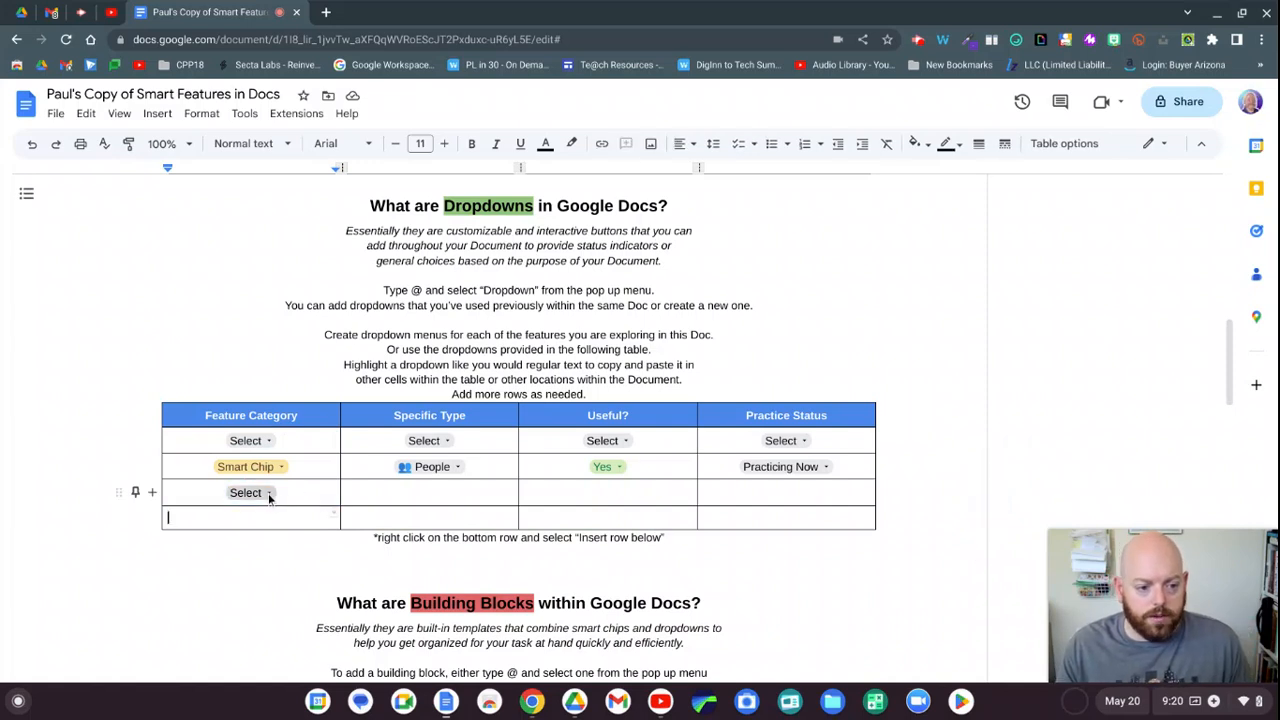
{"action": "left_click", "coordinate": [269, 495]}
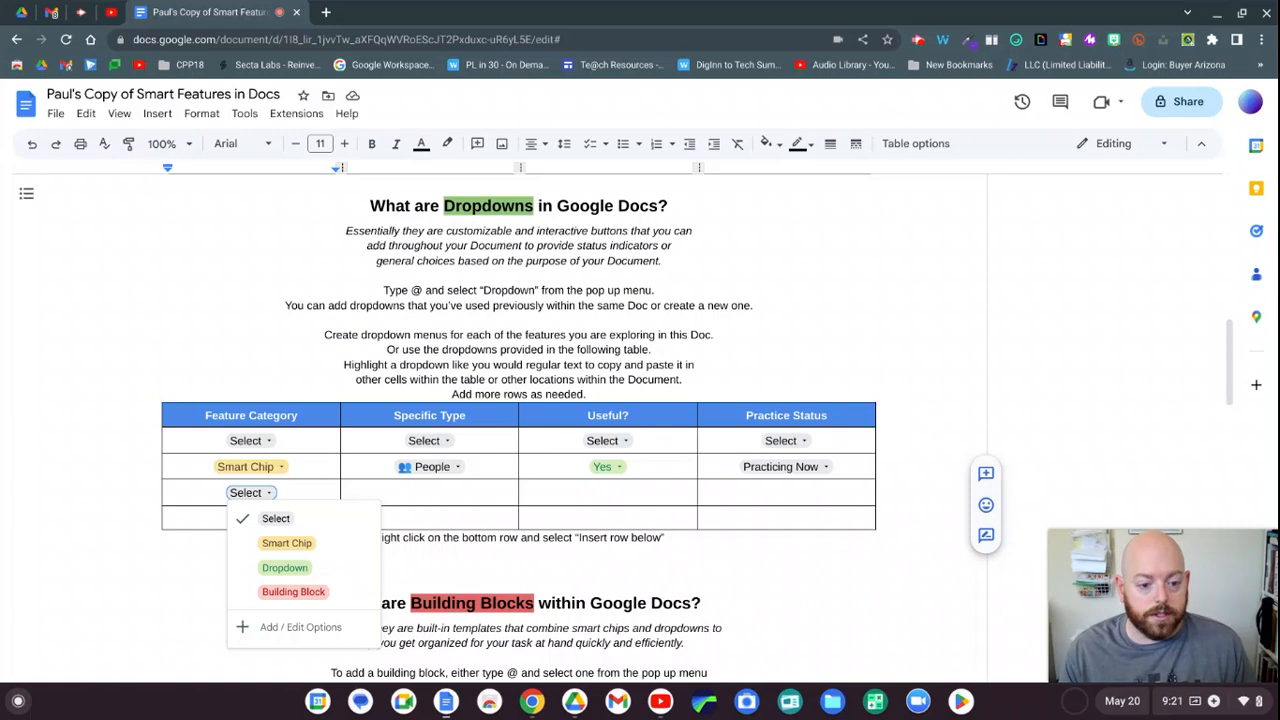
{"action": "left_click", "coordinate": [420, 498]}
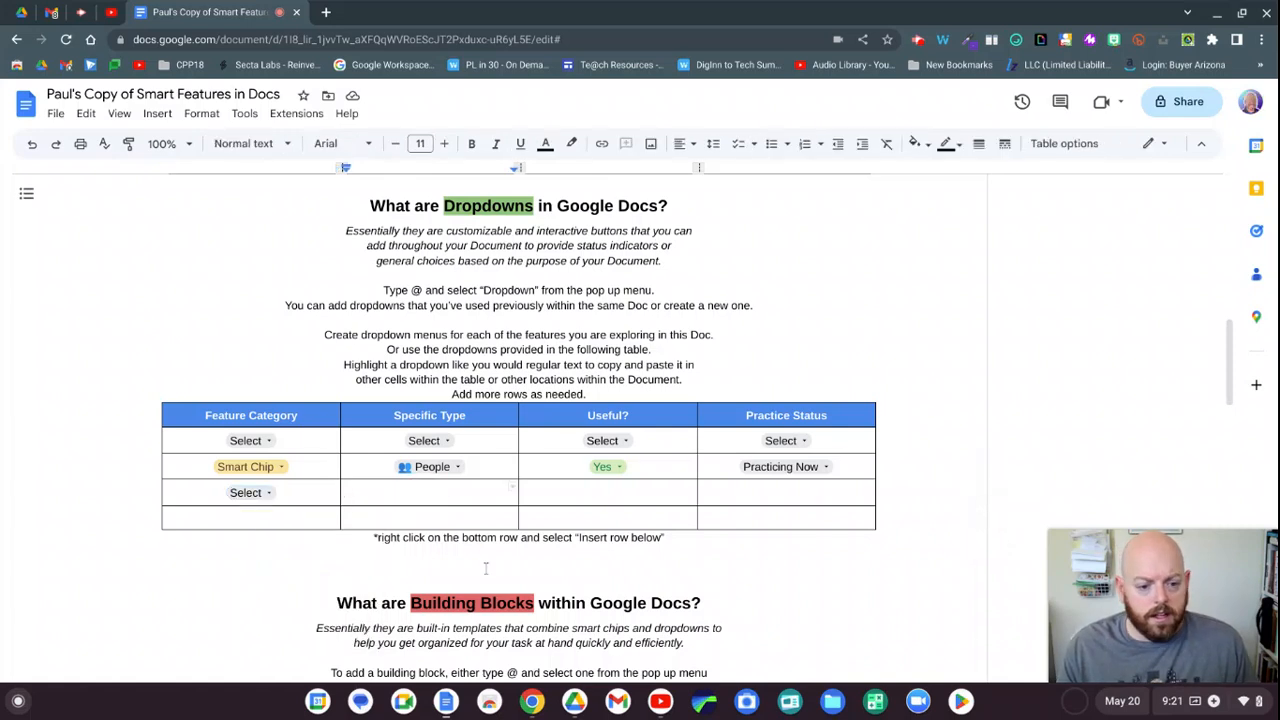
Step: Look through the building block templates available for insertion, starting from the Meeting Notes heading in the Building Blocks section
{"action": "scroll", "coordinate": [485, 560], "scroll_direction": "down", "scroll_amount": 2}
{"action": "scroll", "coordinate": [487, 570], "scroll_direction": "down", "scroll_amount": 3}
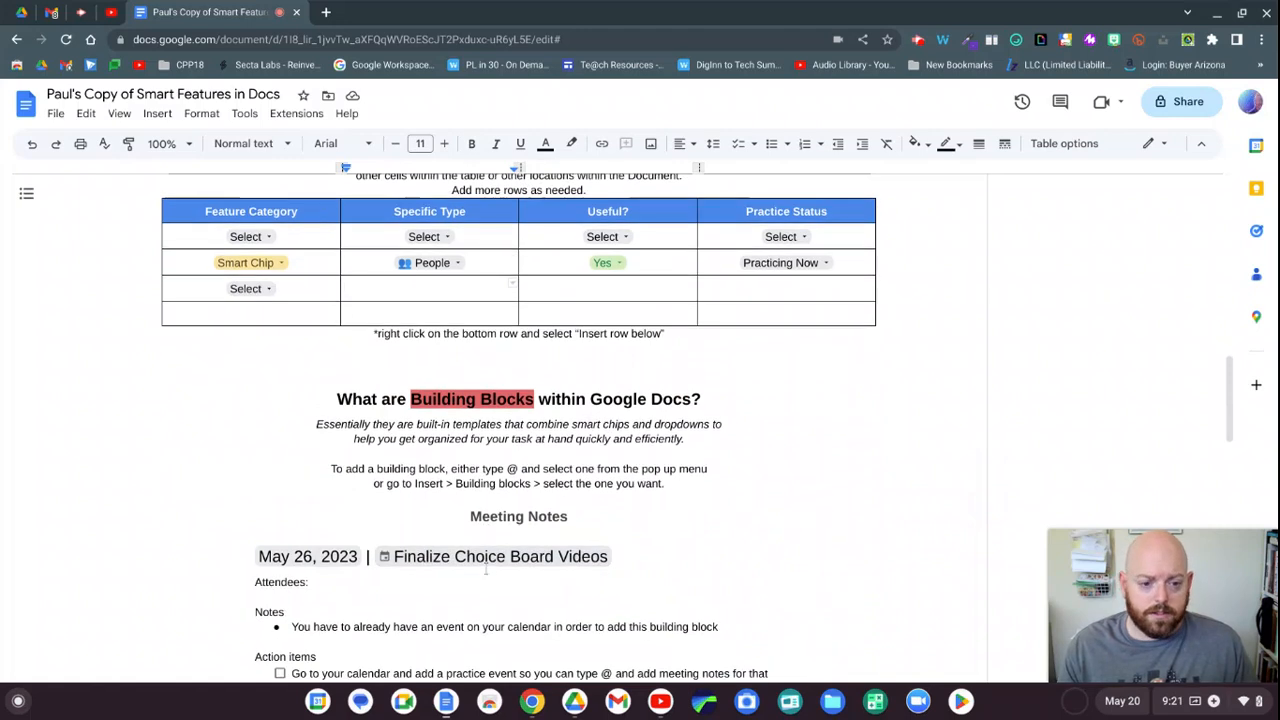
{"action": "scroll", "coordinate": [487, 570], "scroll_direction": "down", "scroll_amount": 1}
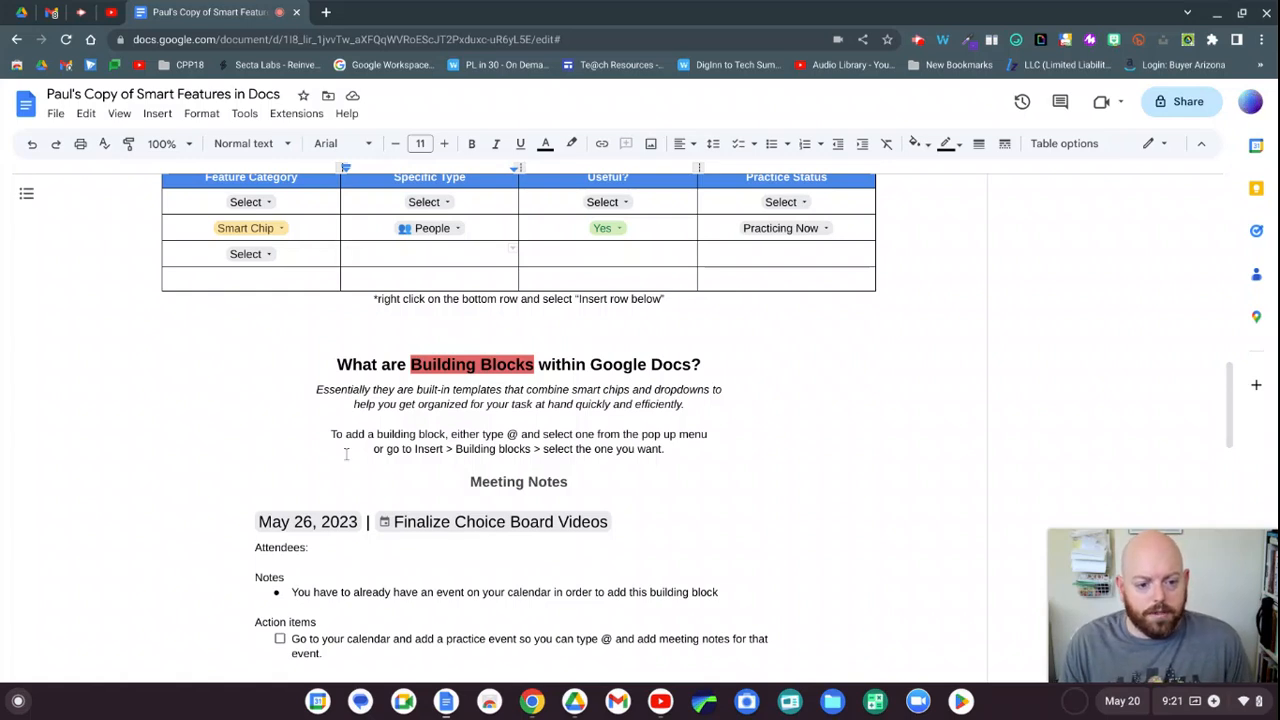
{"action": "scroll", "coordinate": [410, 537], "scroll_direction": "down", "scroll_amount": 1}
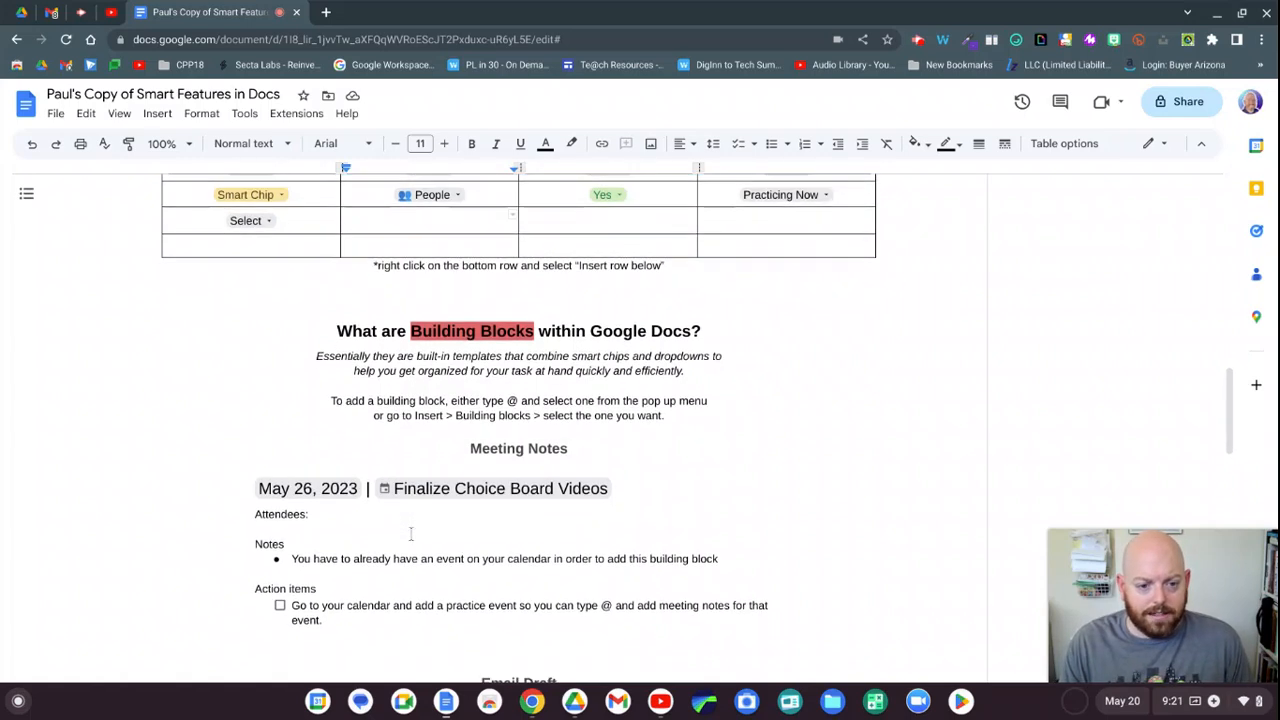
{"action": "left_click", "coordinate": [497, 440]}
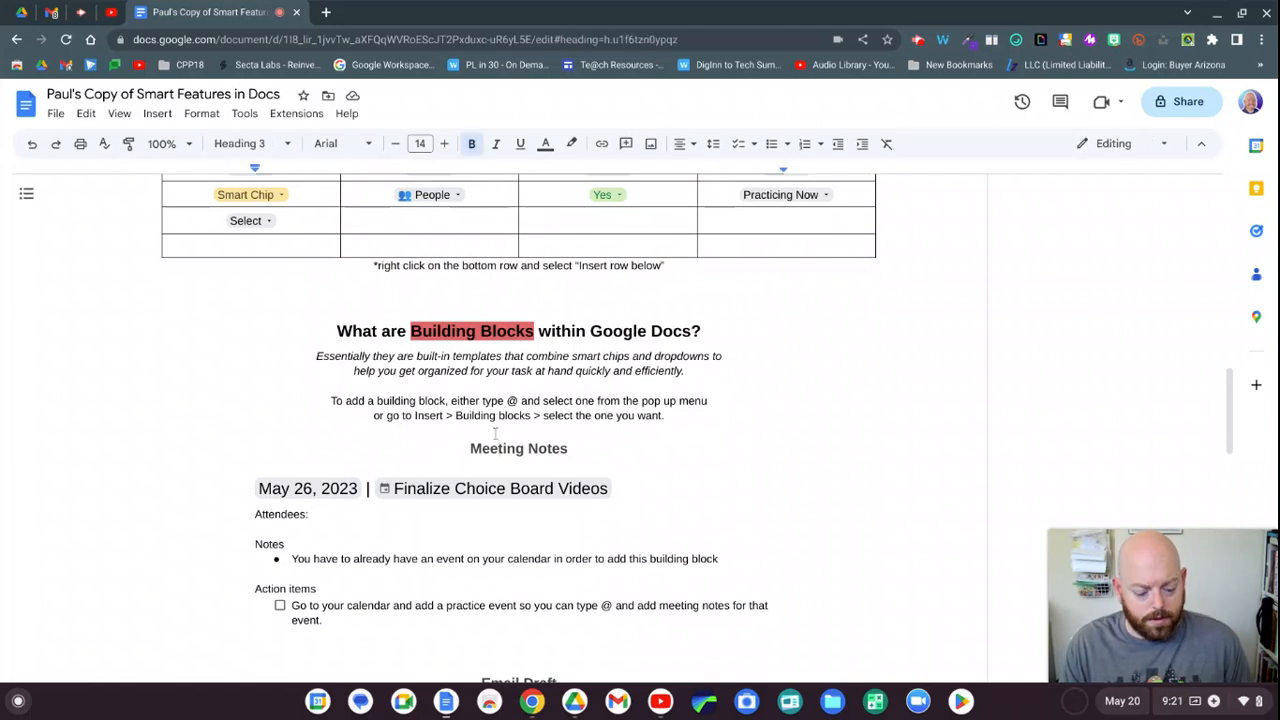
{"action": "left_click", "coordinate": [157, 113]}
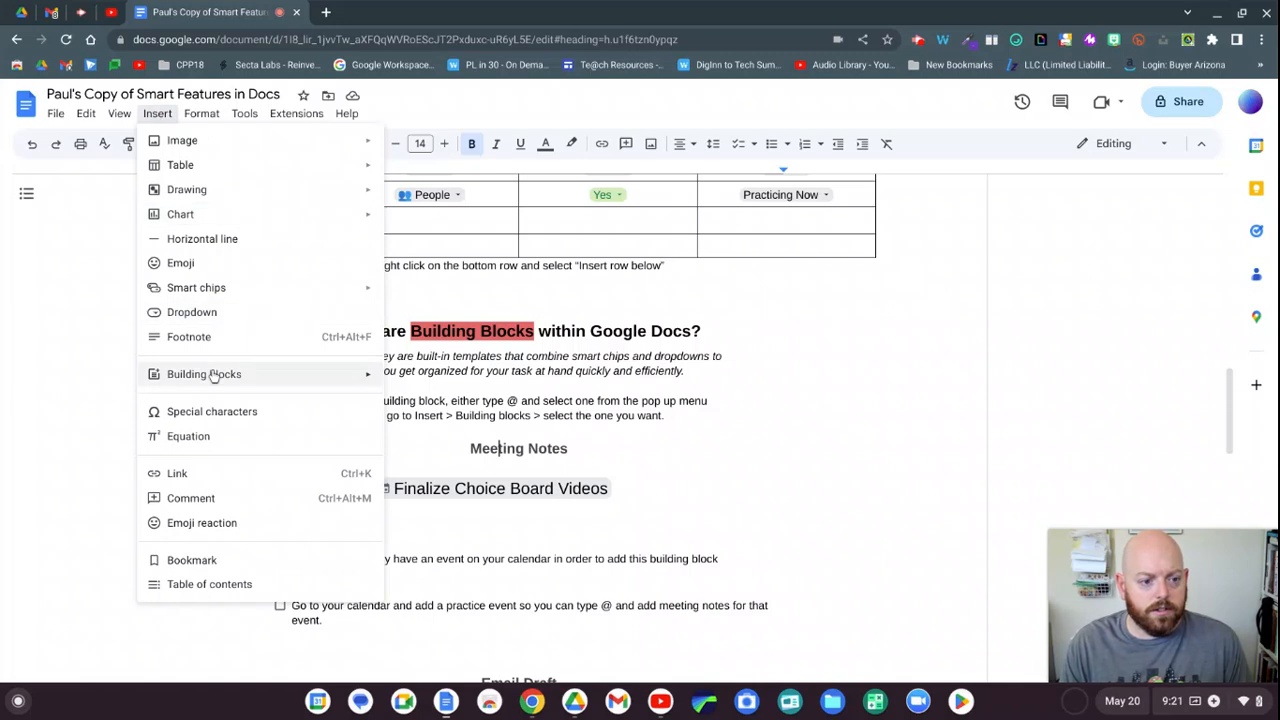
{"action": "mouse_move", "coordinate": [215, 375]}
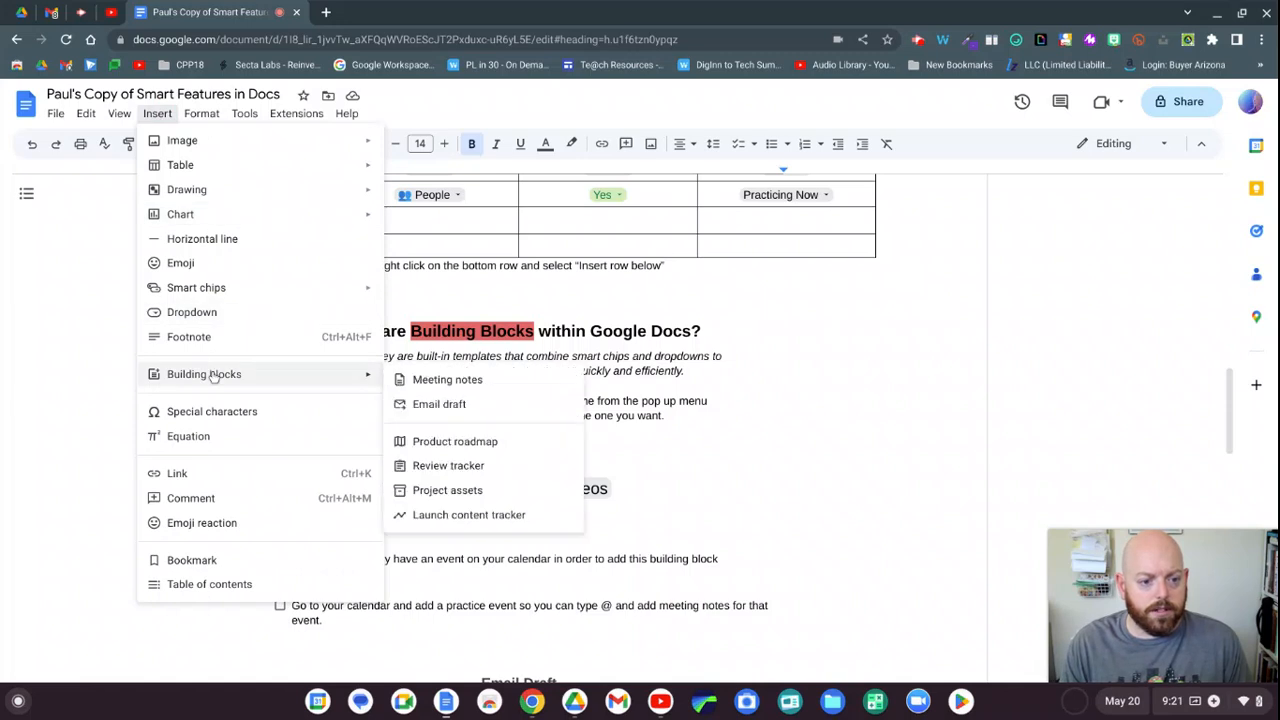
{"action": "left_click", "coordinate": [503, 378]}
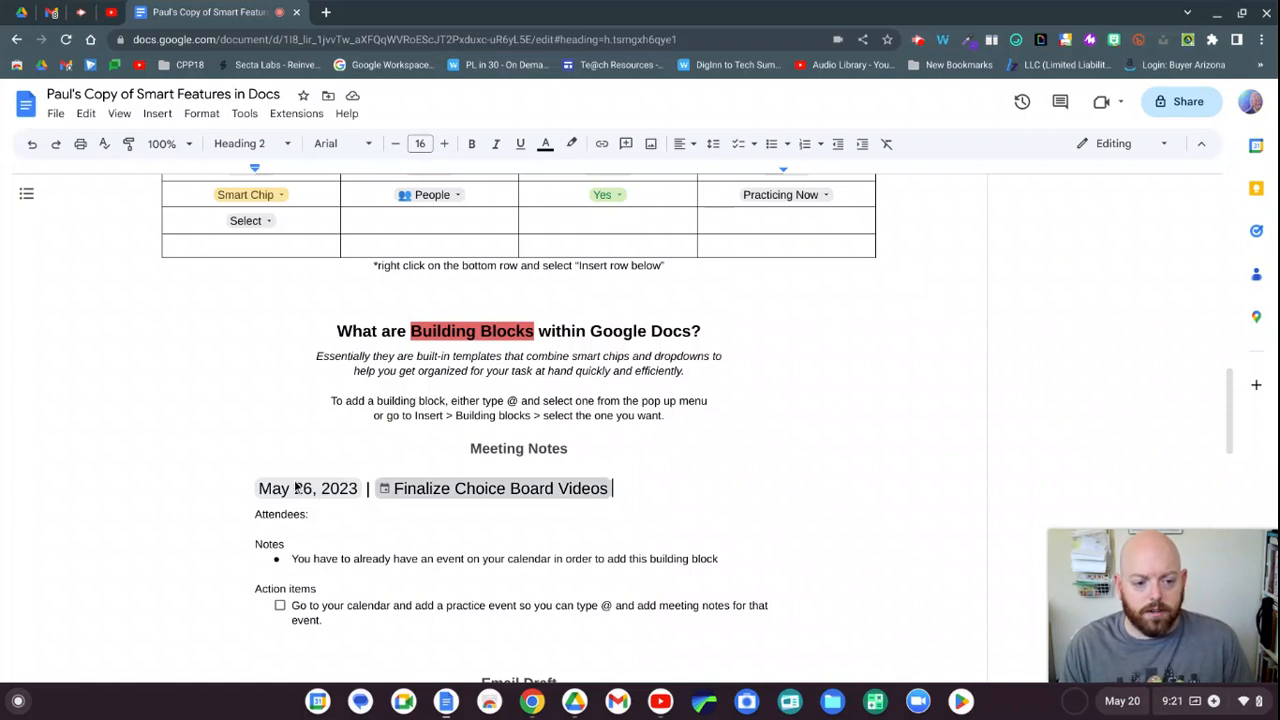
Step: Examine the sample building blocks in the document, from Meeting Notes and Email Draft through the Launch Content Tracker
{"action": "scroll", "coordinate": [390, 551], "scroll_direction": "down", "scroll_amount": 1}
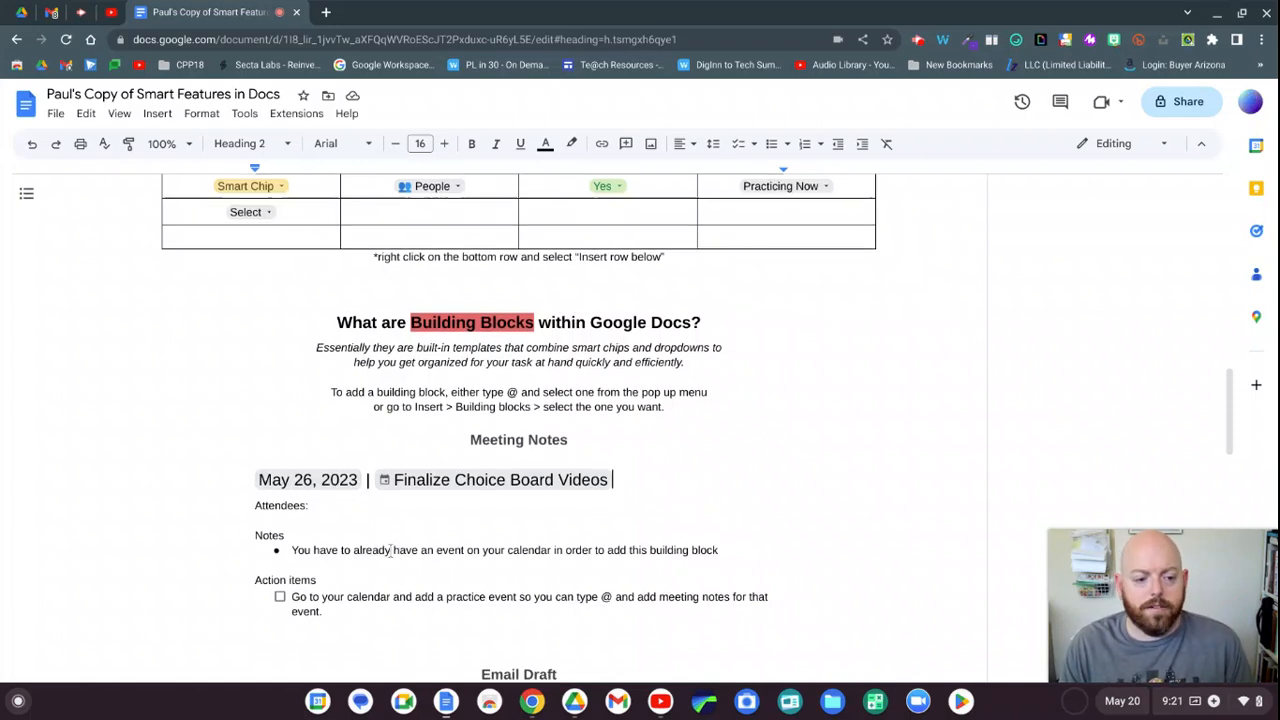
{"action": "scroll", "coordinate": [390, 551], "scroll_direction": "down", "scroll_amount": 1}
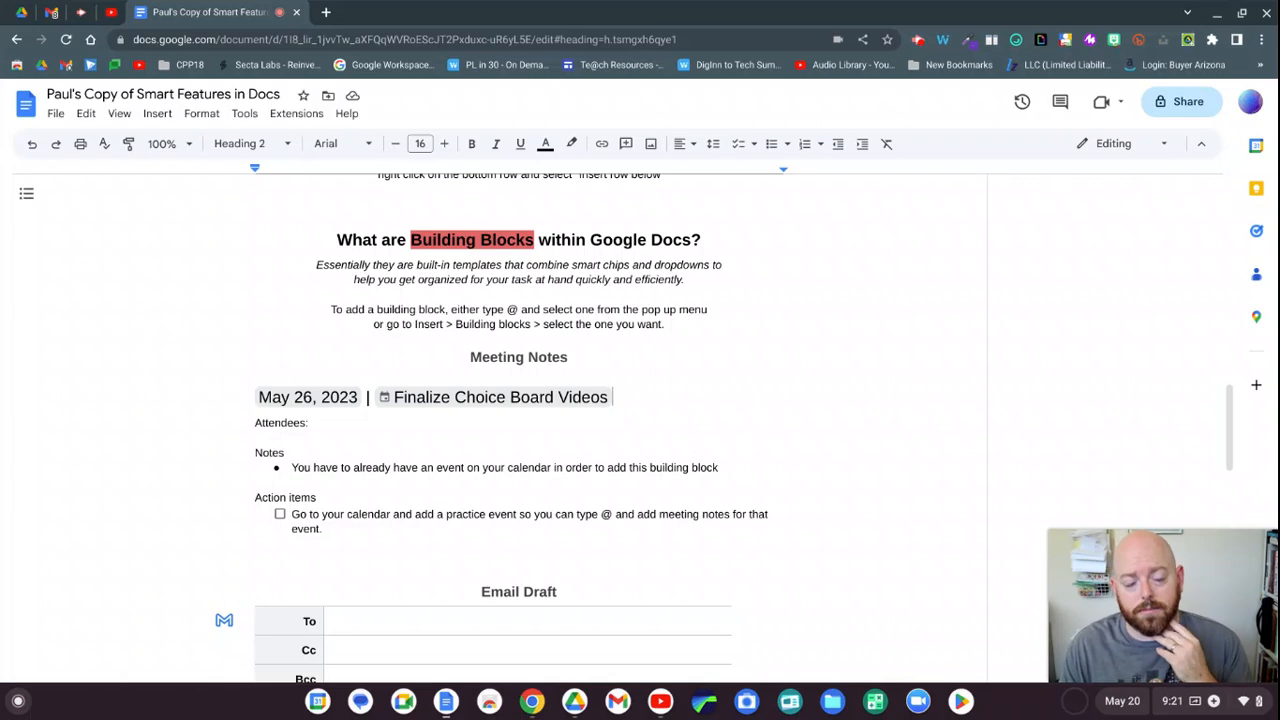
{"action": "scroll", "coordinate": [390, 551], "scroll_direction": "down", "scroll_amount": 3}
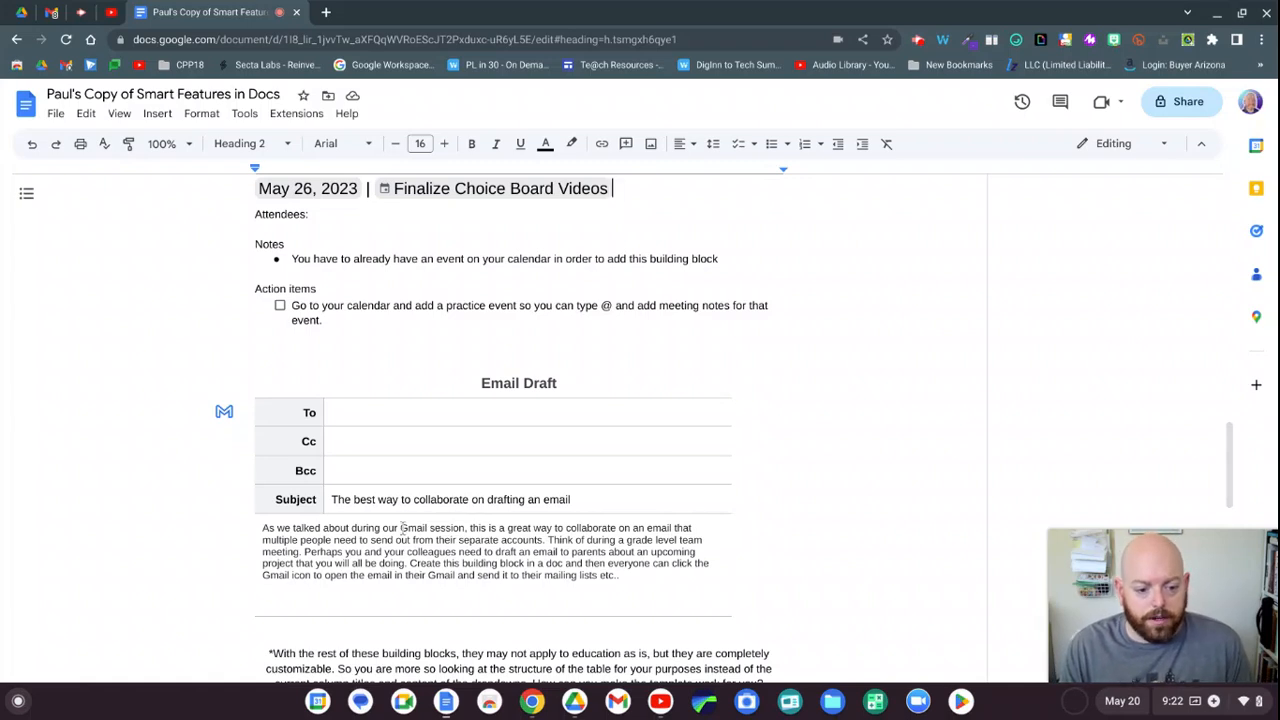
{"action": "scroll", "coordinate": [402, 528], "scroll_direction": "down", "scroll_amount": 3}
{"action": "scroll", "coordinate": [402, 528], "scroll_direction": "down", "scroll_amount": 4}
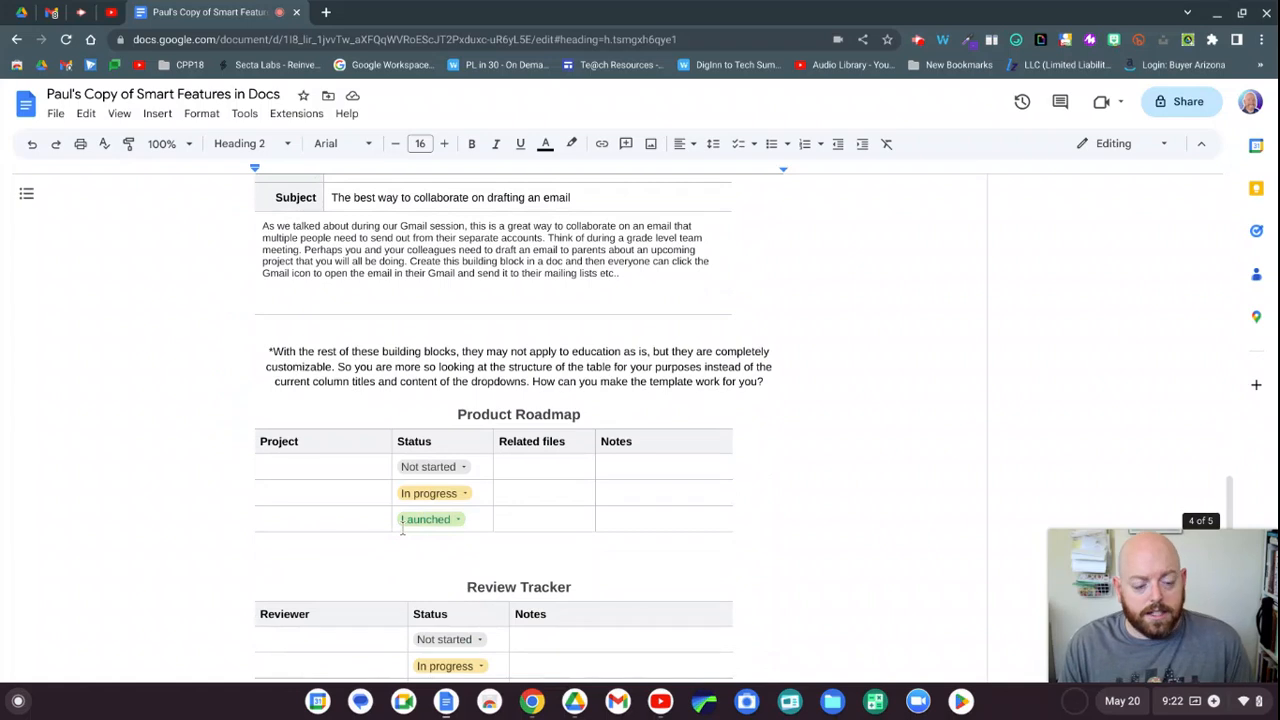
{"action": "scroll", "coordinate": [402, 530], "scroll_direction": "down", "scroll_amount": 1}
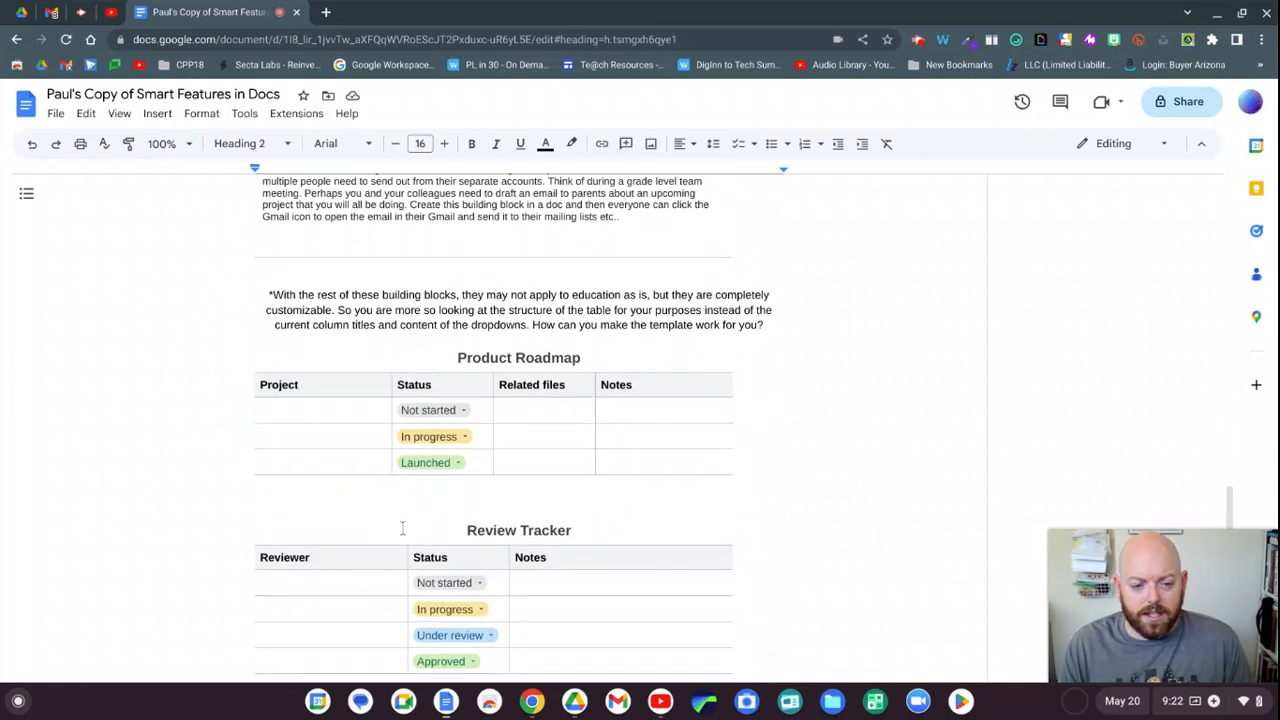
{"action": "scroll", "coordinate": [402, 528], "scroll_direction": "down", "scroll_amount": 2}
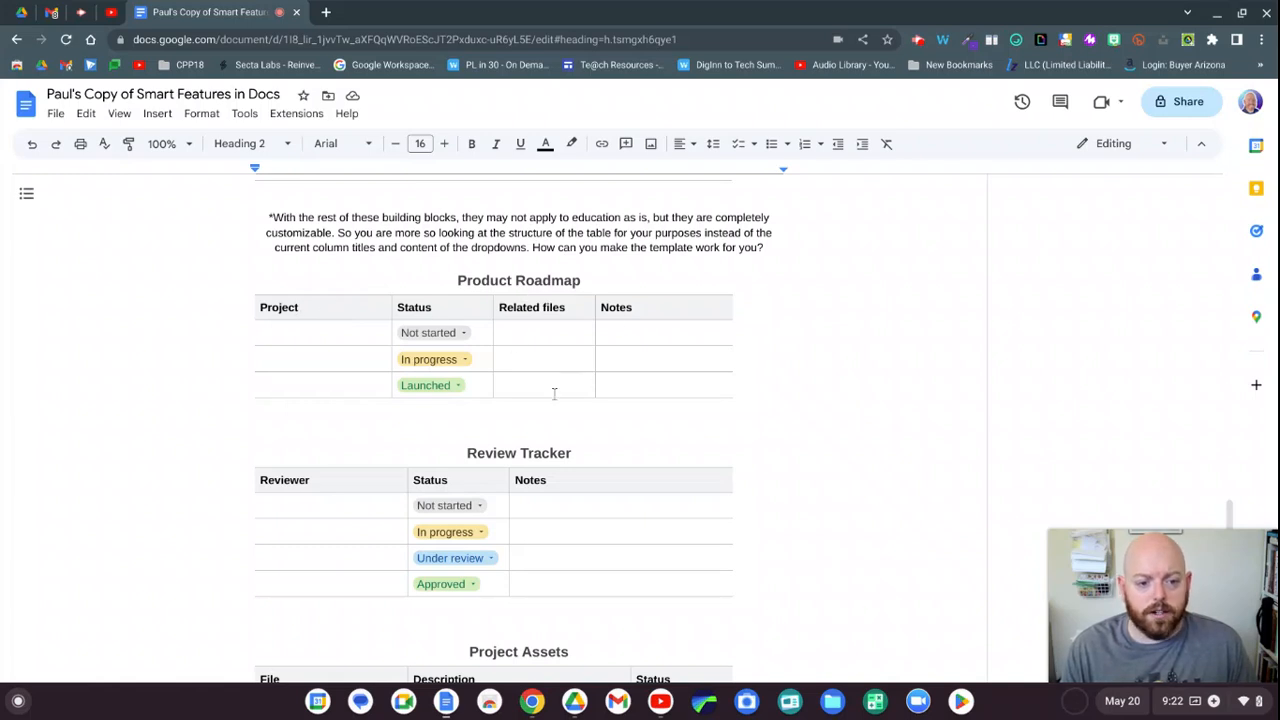
{"action": "scroll", "coordinate": [412, 462], "scroll_direction": "down", "scroll_amount": 1}
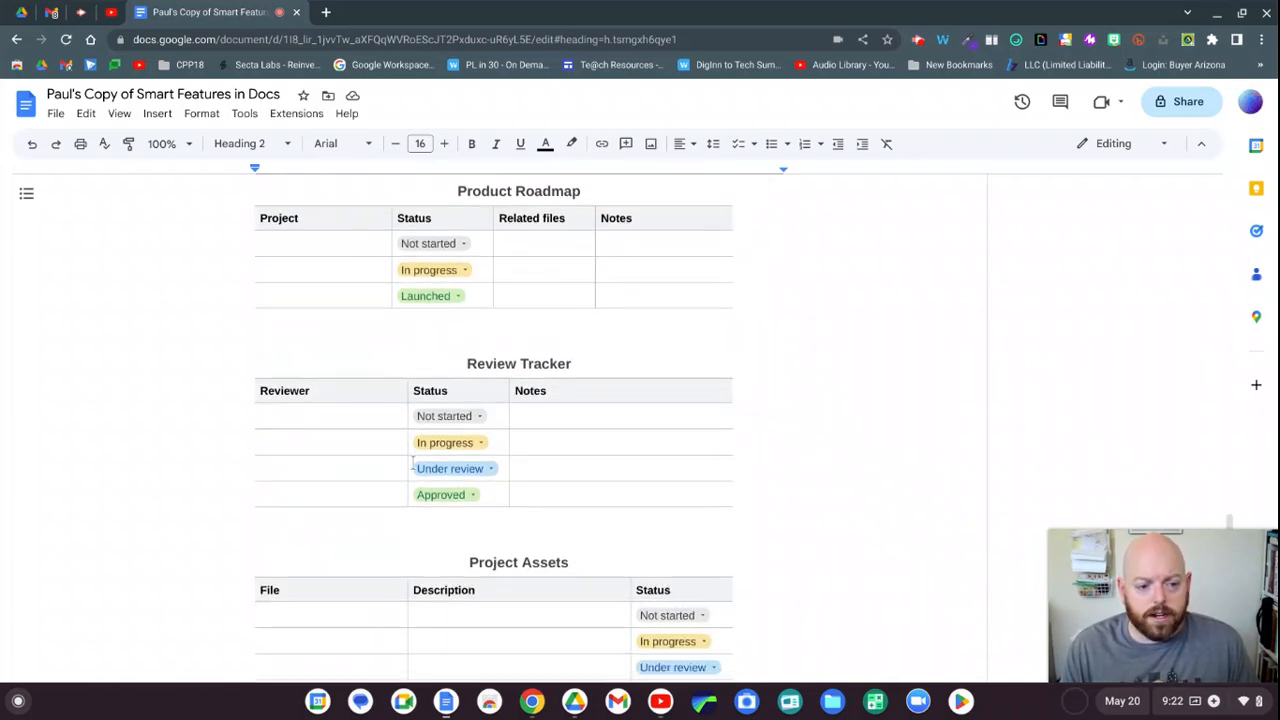
{"action": "scroll", "coordinate": [412, 462], "scroll_direction": "down", "scroll_amount": 2}
{"action": "scroll", "coordinate": [412, 462], "scroll_direction": "down", "scroll_amount": 1}
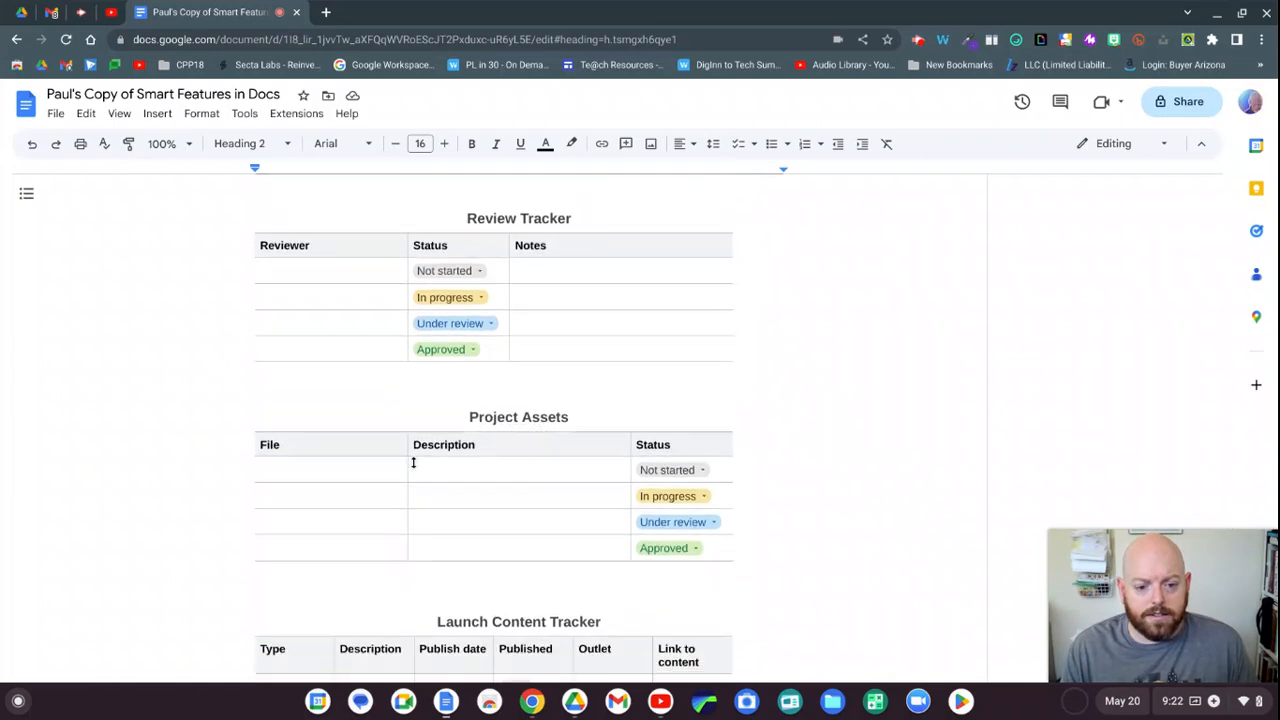
{"action": "scroll", "coordinate": [412, 462], "scroll_direction": "up", "scroll_amount": 1}
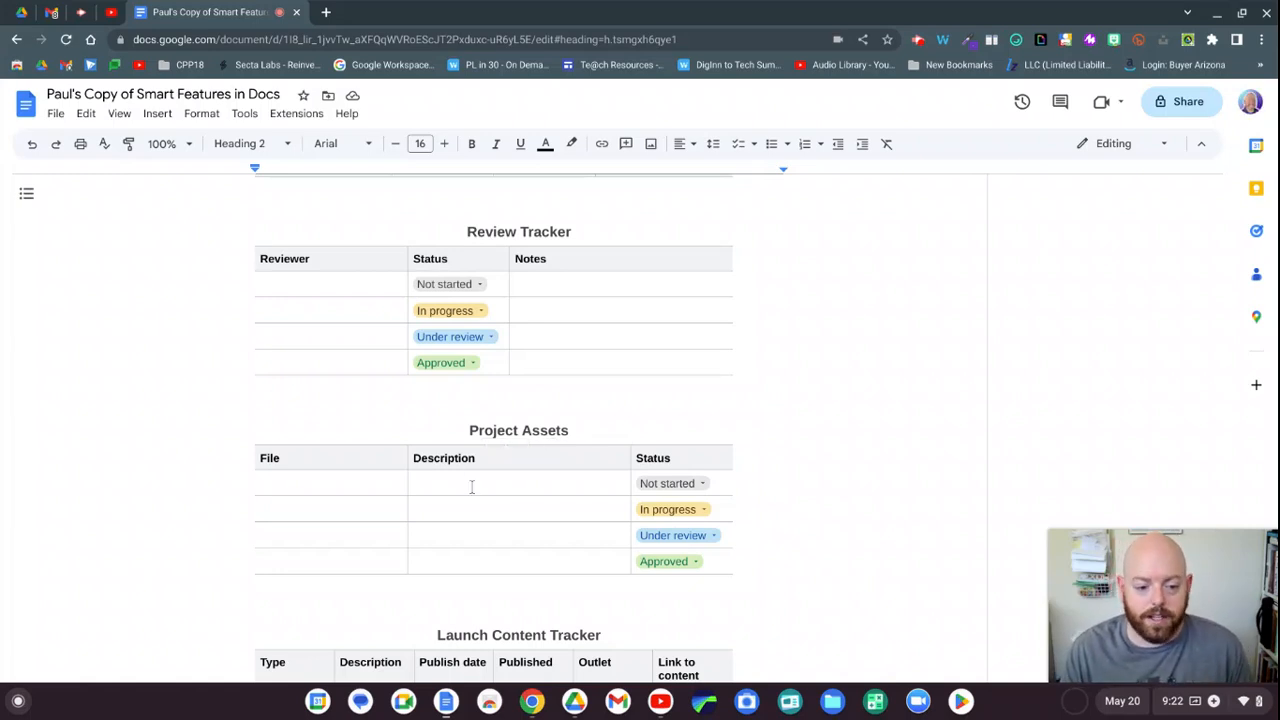
{"action": "scroll", "coordinate": [472, 487], "scroll_direction": "down", "scroll_amount": 5}
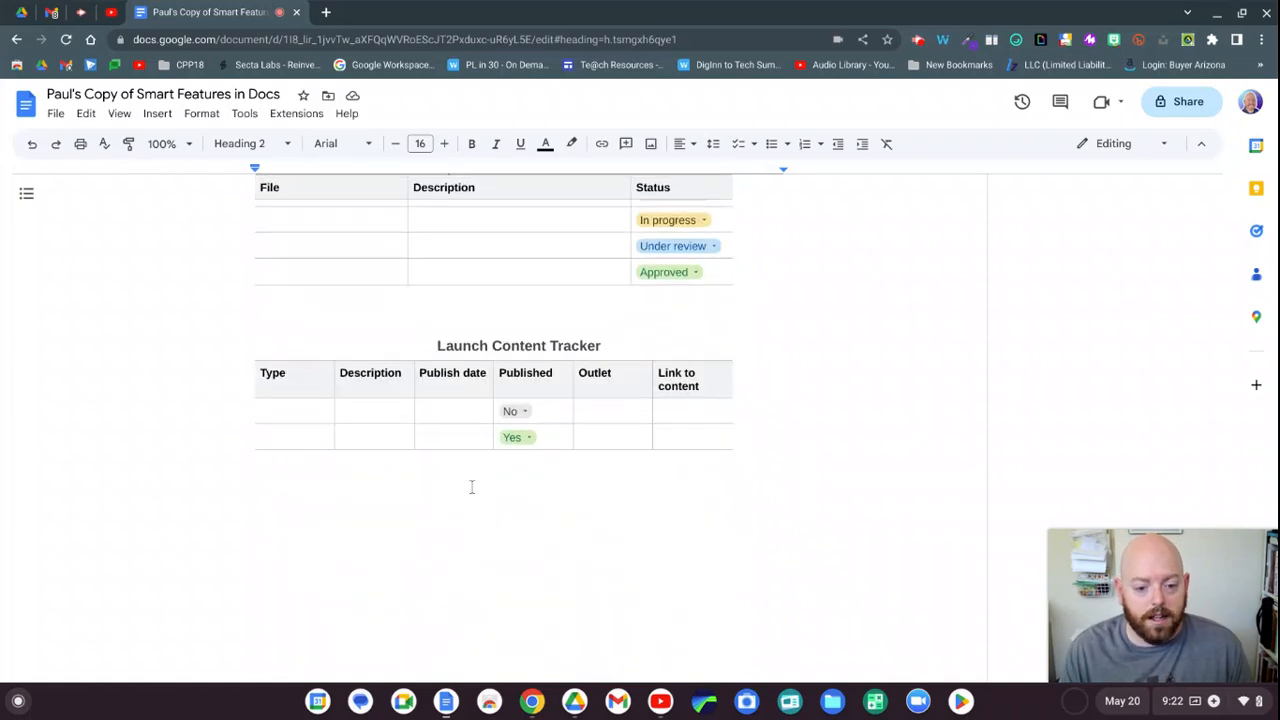
{"action": "scroll", "coordinate": [472, 487], "scroll_direction": "up", "scroll_amount": 7}
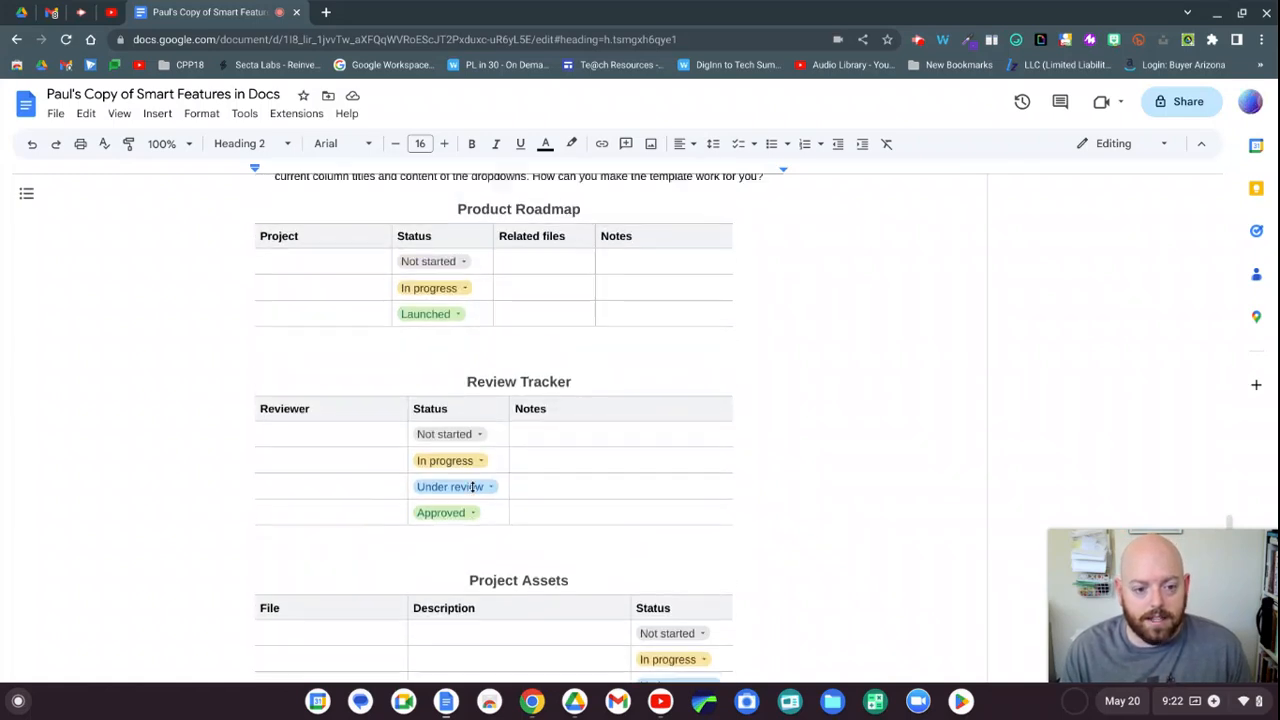
{"action": "scroll", "coordinate": [472, 486], "scroll_direction": "up", "scroll_amount": 3}
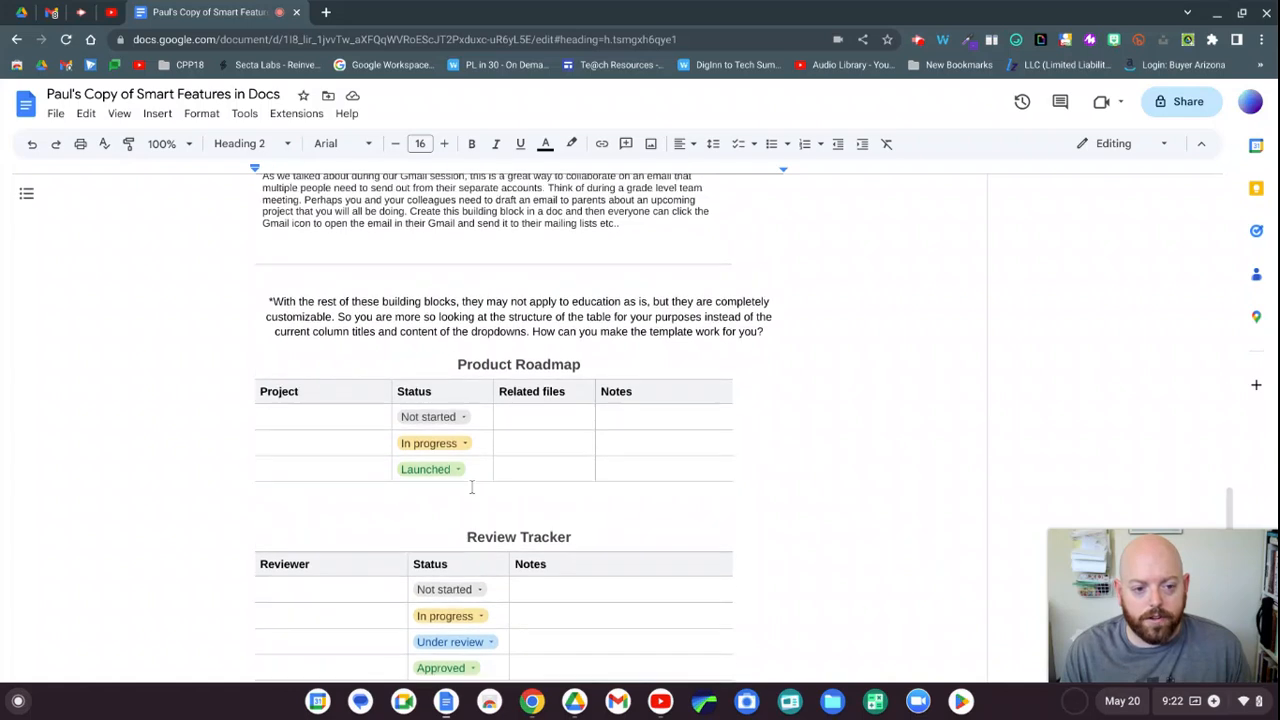
{"action": "scroll", "coordinate": [472, 487], "scroll_direction": "up", "scroll_amount": 2}
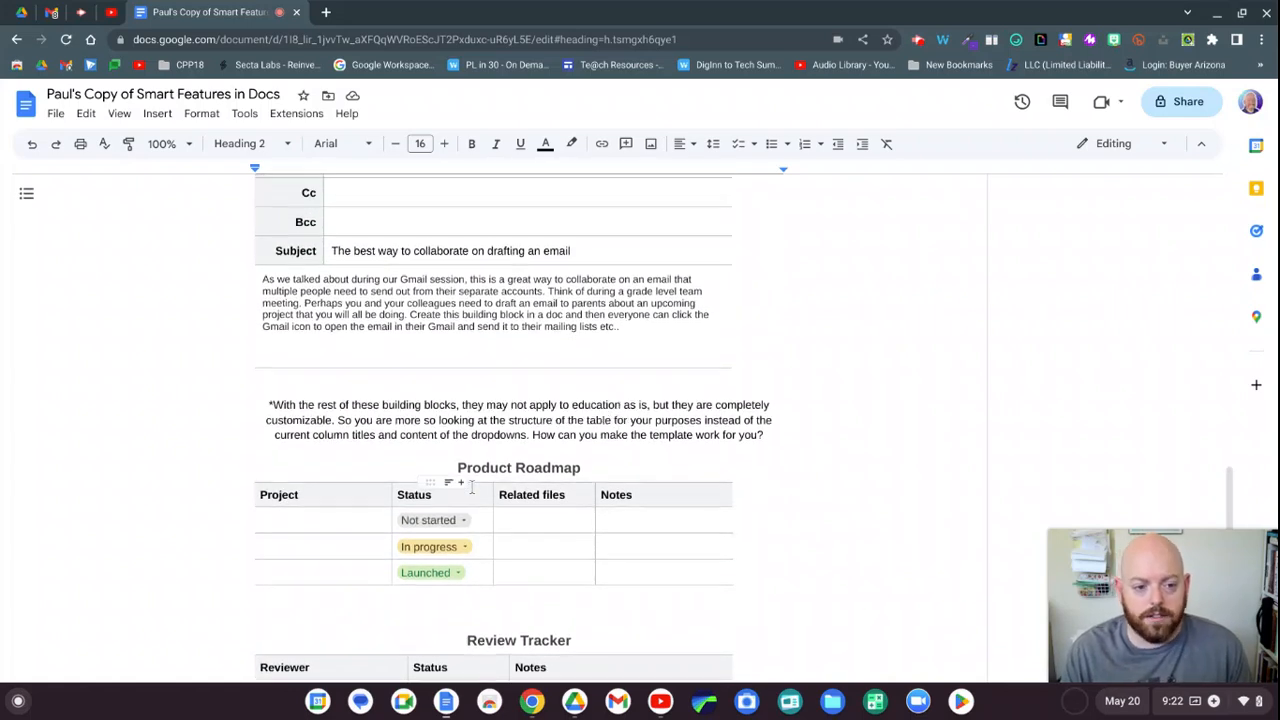
{"action": "scroll", "coordinate": [472, 487], "scroll_direction": "up", "scroll_amount": 3}
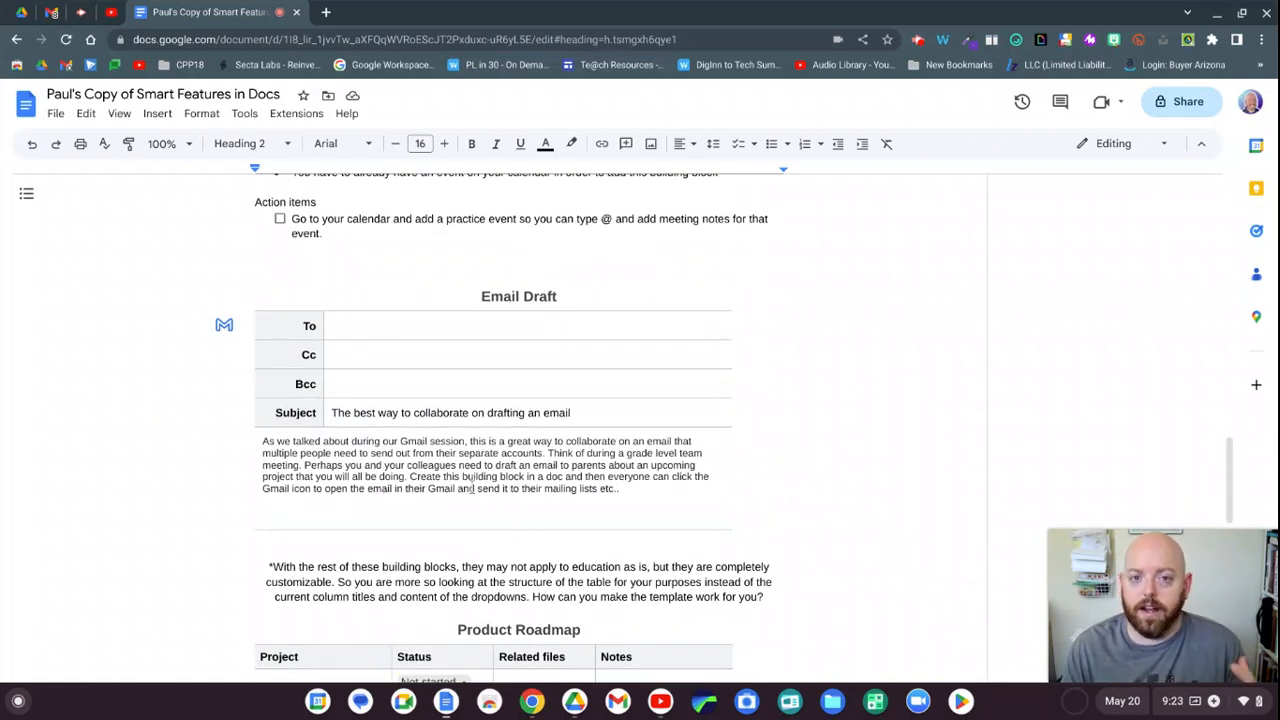